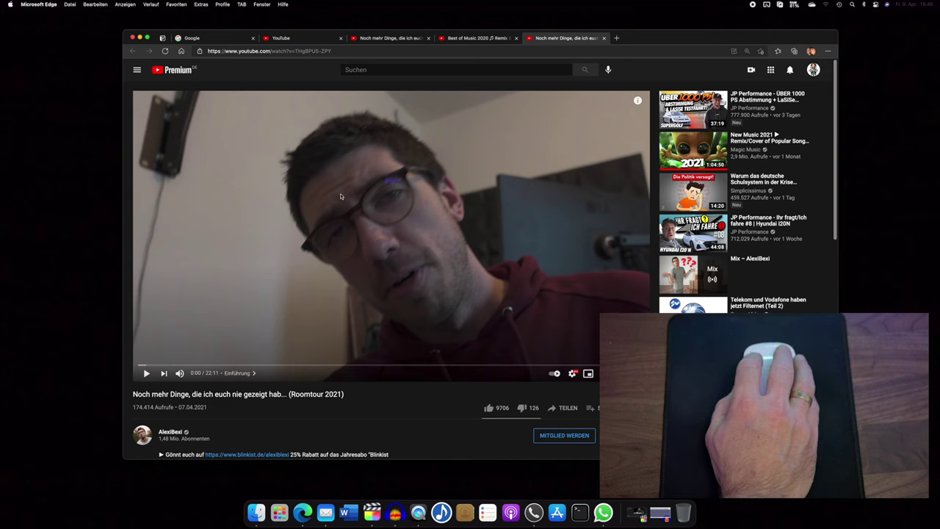
Step: Close the three open YouTube video tabs, keeping the Google tab and the YouTube start page
{"action": "key", "text": "super+w"}
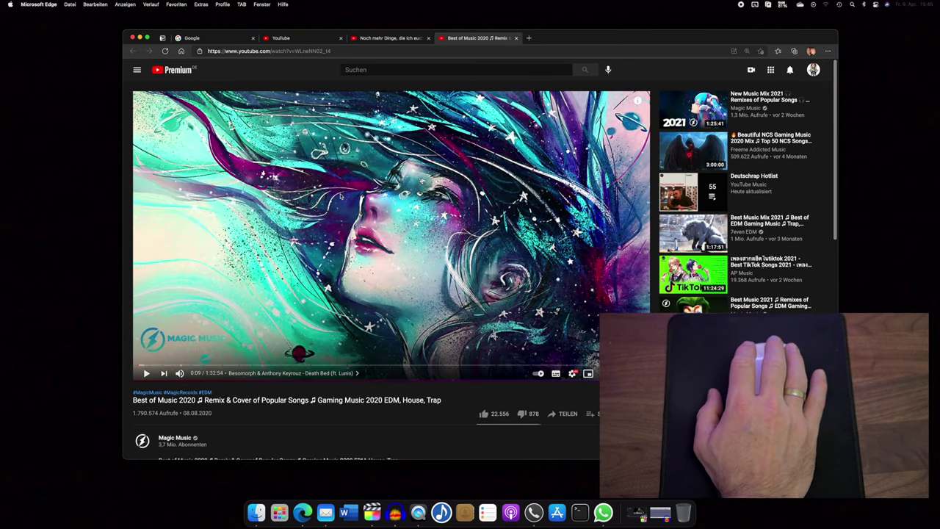
{"action": "key", "text": "super+w"}
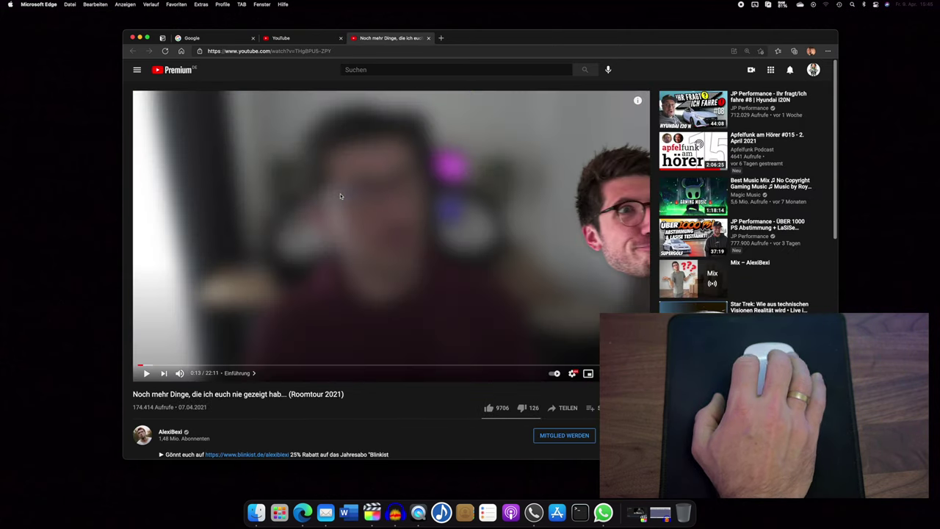
{"action": "key", "text": "super+w"}
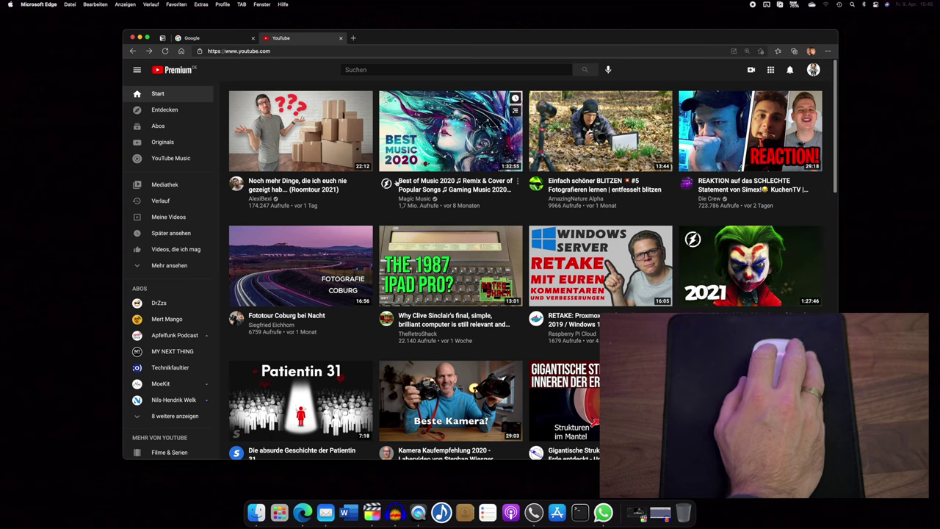
Step: Open the "Best of Music 2020" video in a new tab, pause it and close that tab
{"action": "right_click", "coordinate": [410, 171]}
{"action": "left_click", "coordinate": [437, 163]}
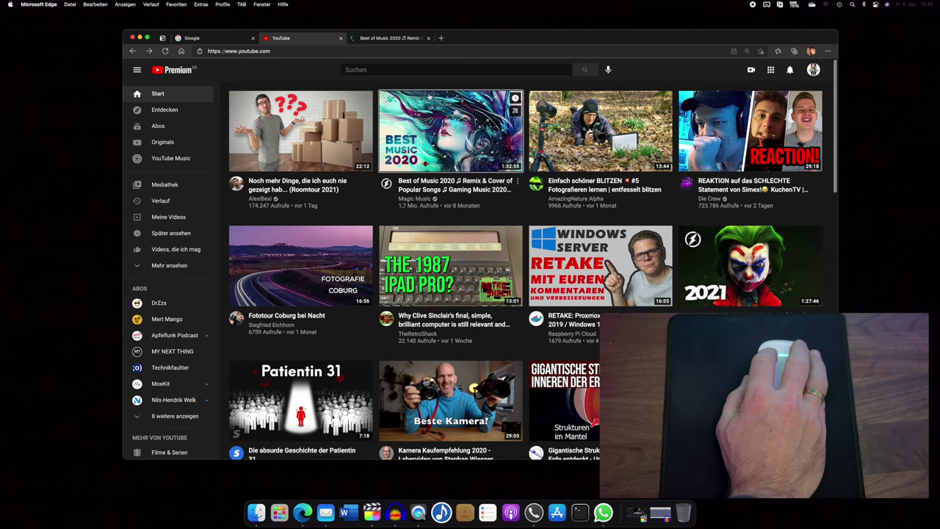
{"action": "left_click", "coordinate": [403, 38]}
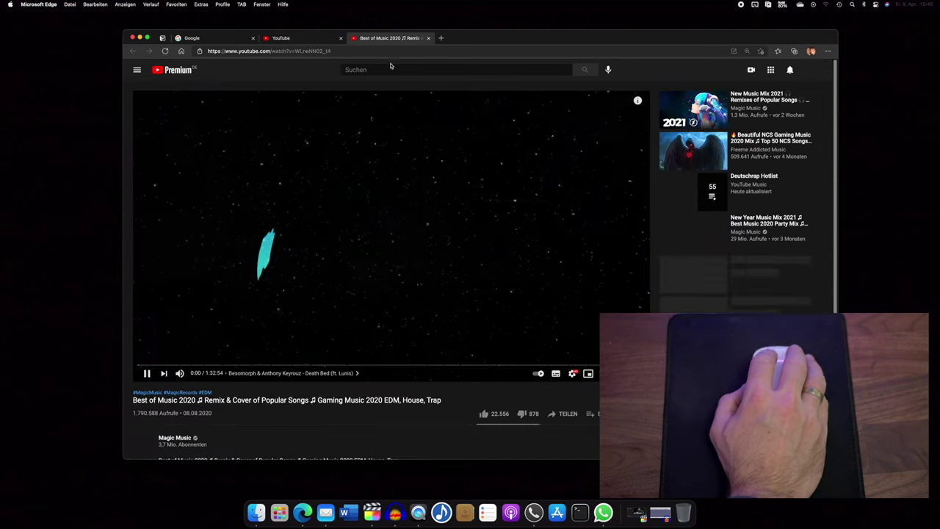
{"action": "left_click", "coordinate": [381, 143]}
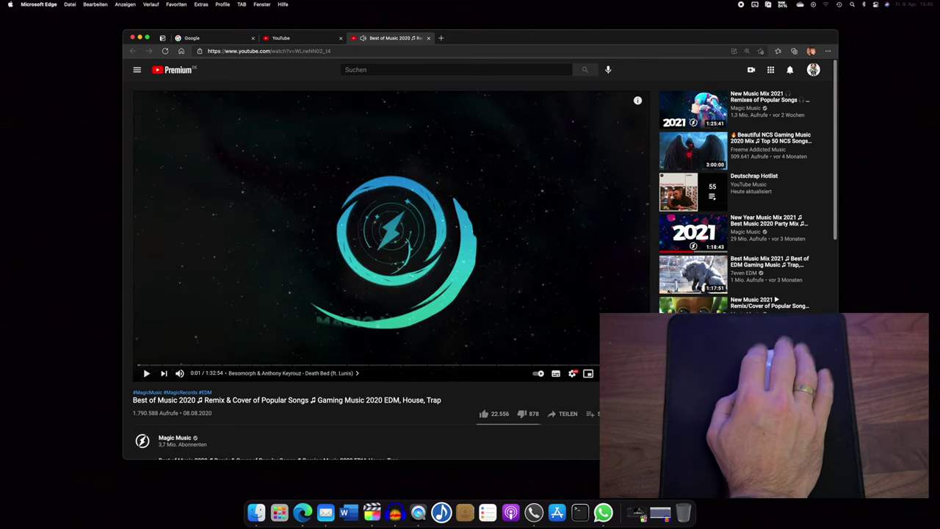
{"action": "key", "text": "super+w"}
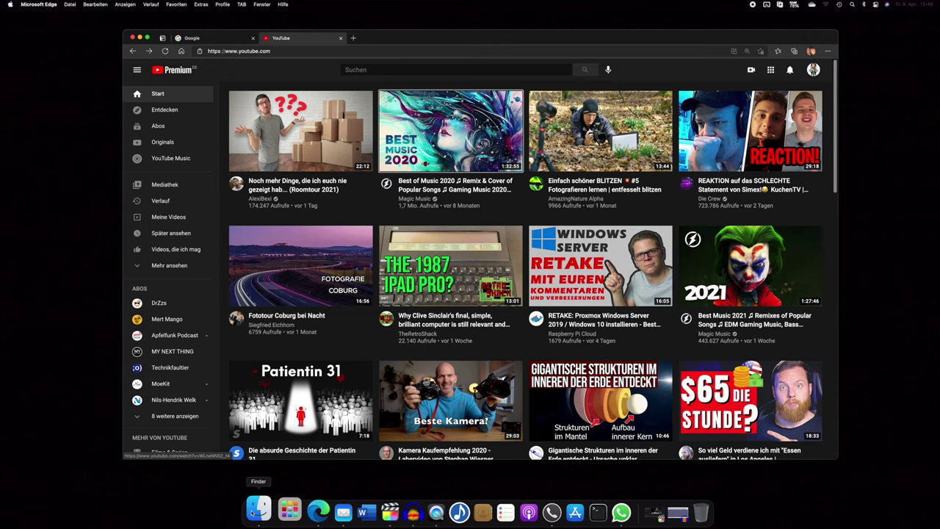
Step: Switch to Finder, enlarge the Downloads window and move it over the left part of the desktop
{"action": "left_click", "coordinate": [253, 511]}
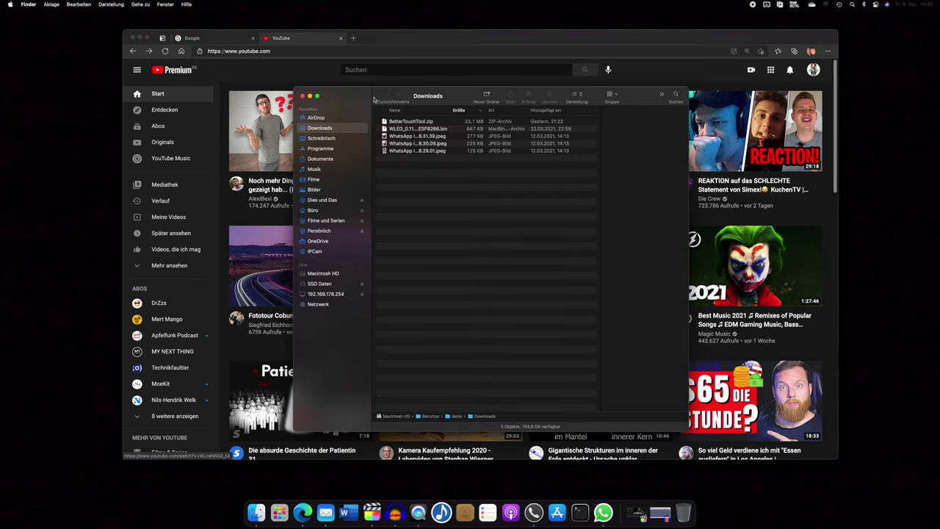
{"action": "left_click_drag", "start_coordinate": [376, 100], "coordinate": [331, 64]}
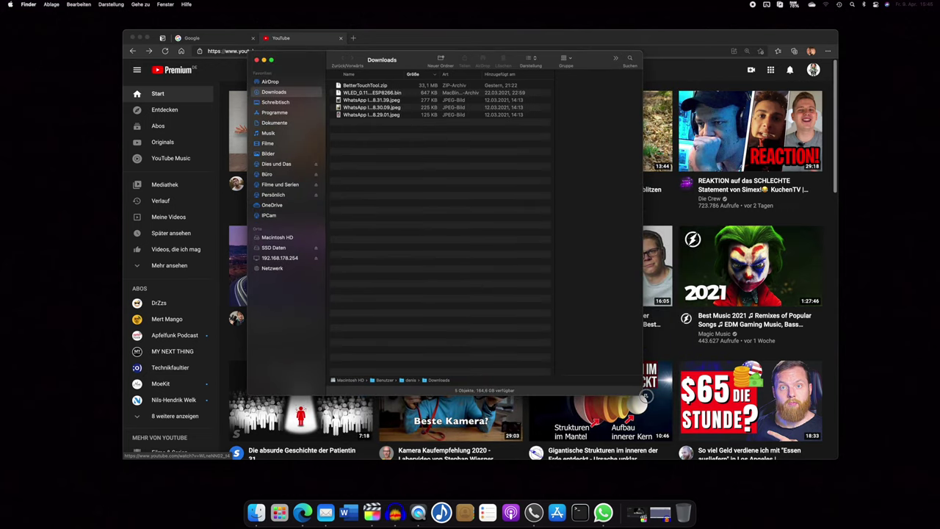
{"action": "left_click_drag", "start_coordinate": [645, 396], "coordinate": [784, 420]}
{"action": "left_click_drag", "start_coordinate": [433, 47], "coordinate": [235, 53]}
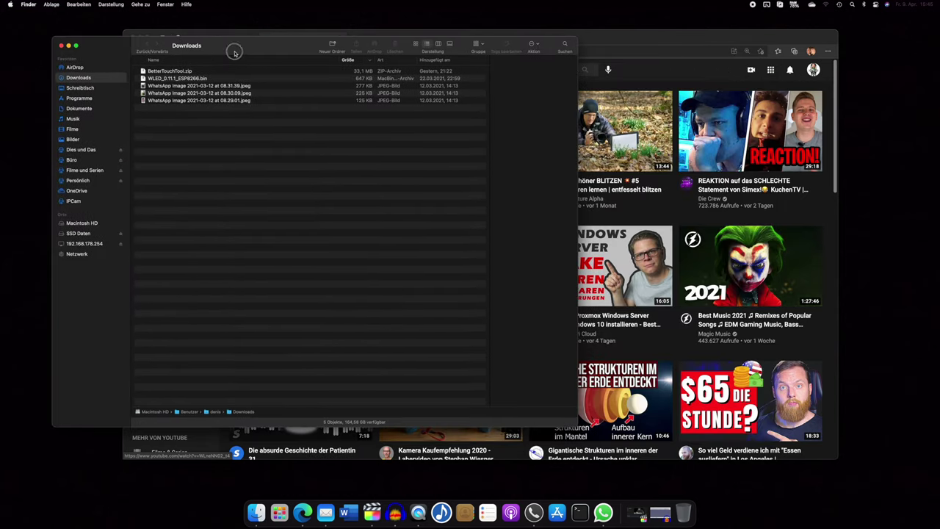
Step: Open a second Finder window beside the first, close it, and move the remaining Downloads window toward the desktop's center
{"action": "key", "text": "super+n"}
{"action": "left_click_drag", "start_coordinate": [235, 53], "coordinate": [485, 56]}
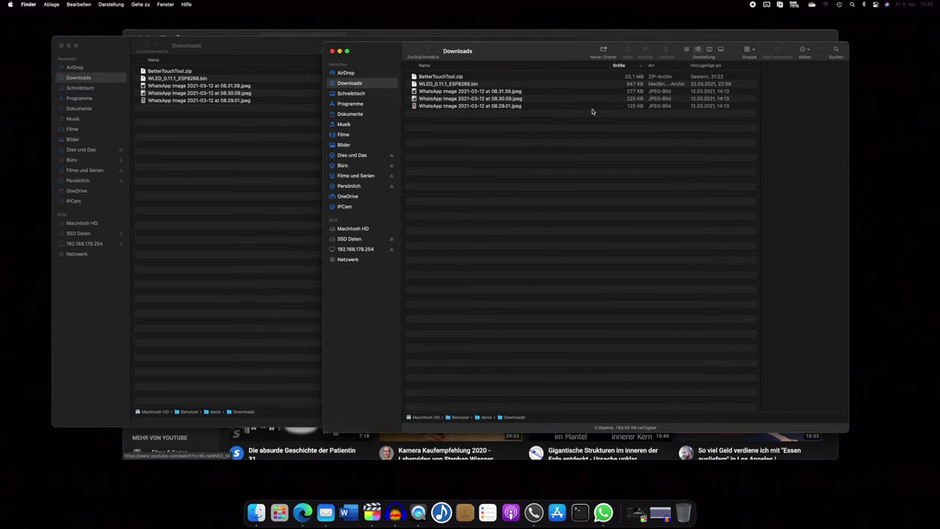
{"action": "left_click", "coordinate": [333, 51]}
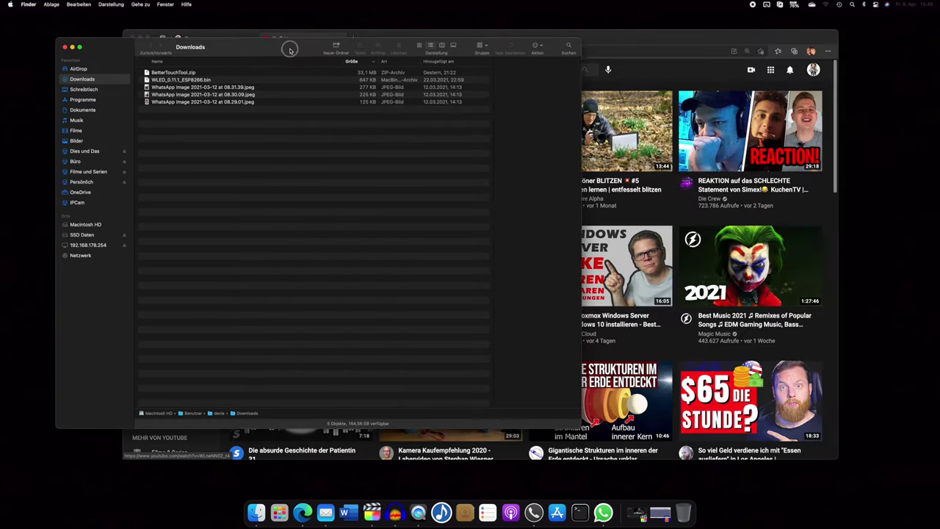
{"action": "left_click_drag", "start_coordinate": [289, 46], "coordinate": [410, 58]}
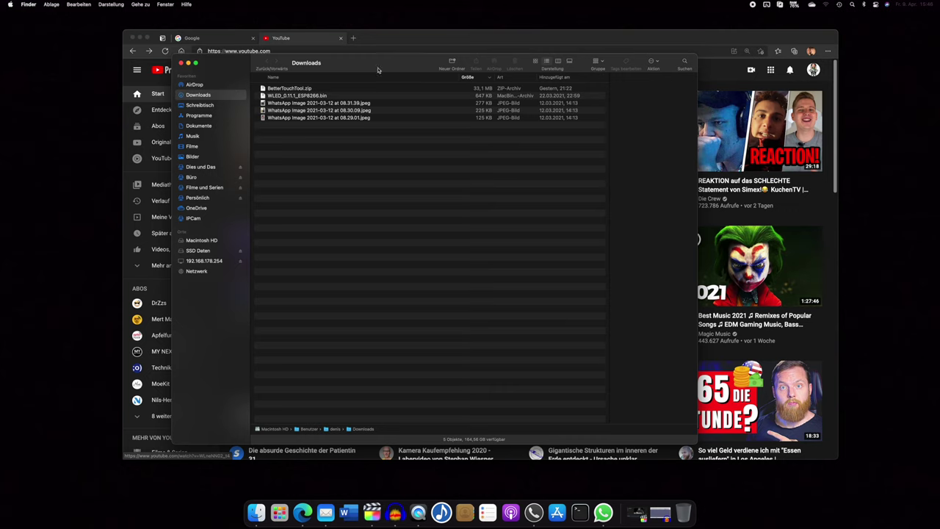
Step: Preview the WhatsApp image from 08.31.39 and the file WLED_0.11.1_ESP8266.bin in the Downloads folder
{"action": "left_click", "coordinate": [318, 106]}
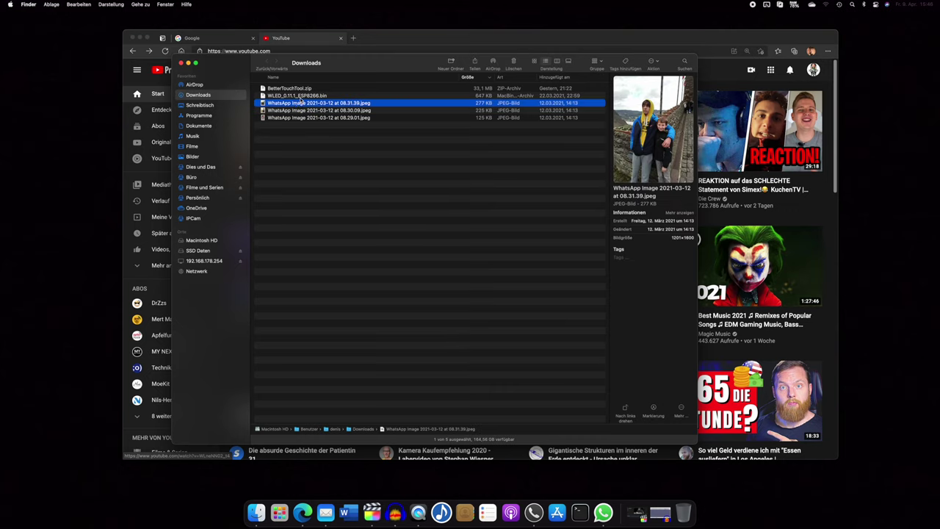
{"action": "left_click", "coordinate": [304, 96]}
{"action": "left_click_drag", "start_coordinate": [297, 96], "coordinate": [336, 96]}
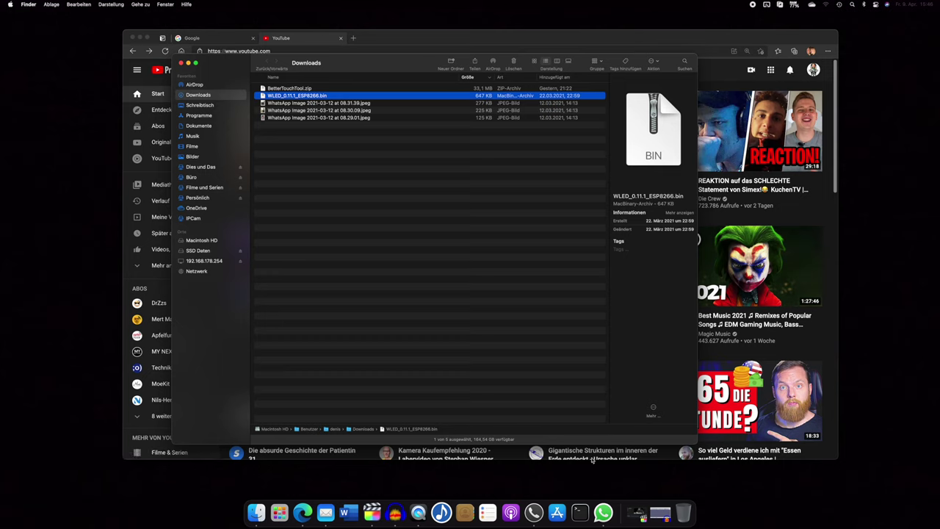
Step: Open the BetterTouchTool configuration and add Finder from the running apps as an app with its own gestures
{"action": "left_click", "coordinate": [766, 5]}
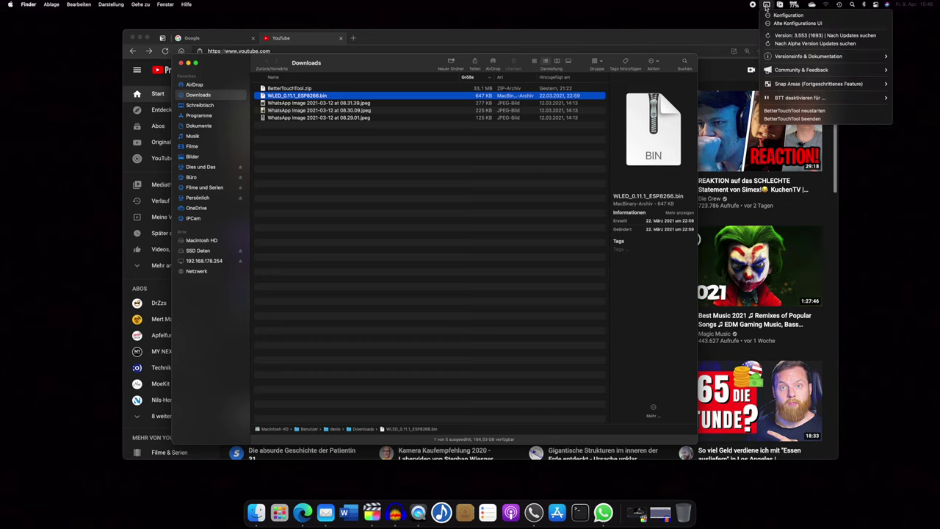
{"action": "left_click", "coordinate": [782, 16]}
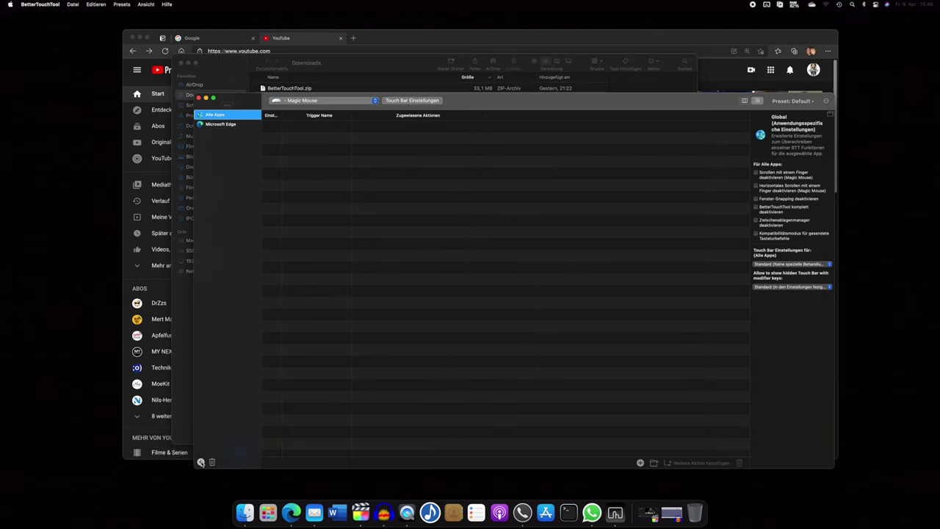
{"action": "left_click", "coordinate": [201, 462]}
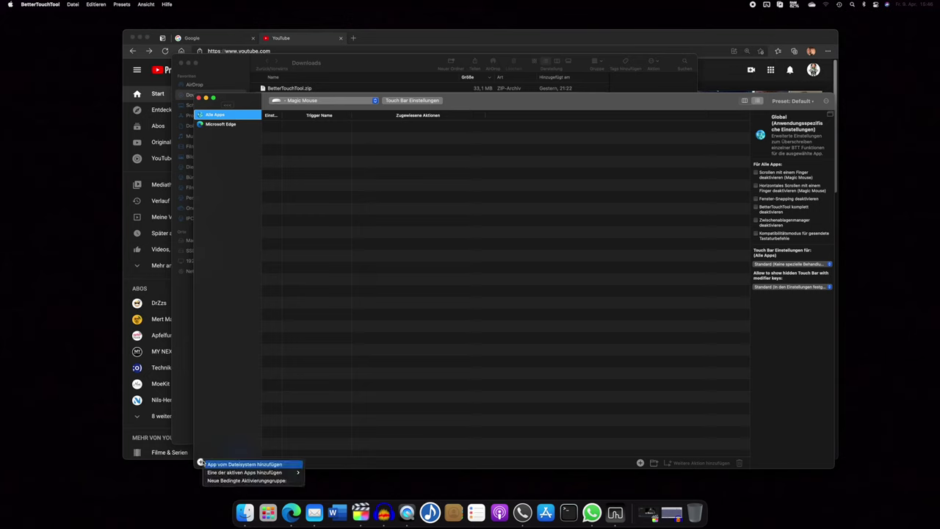
{"action": "mouse_move", "coordinate": [242, 472]}
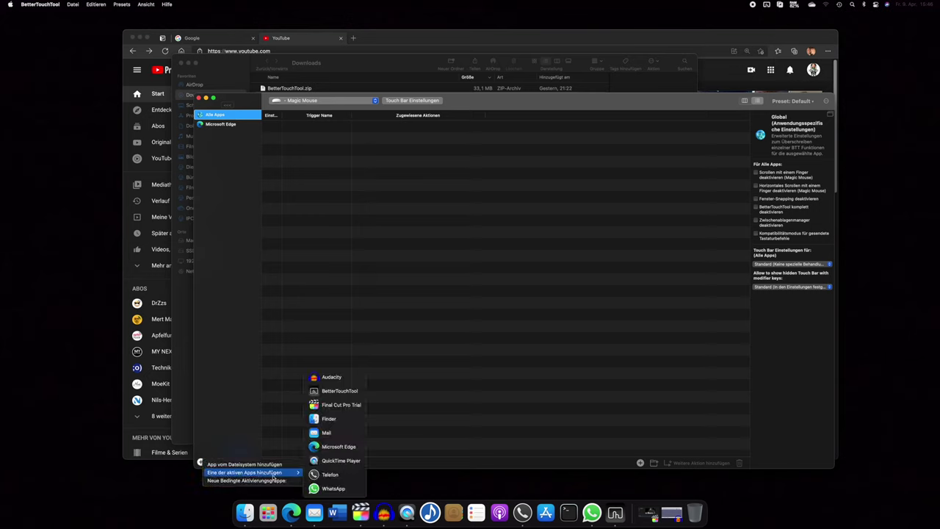
{"action": "left_click", "coordinate": [349, 423]}
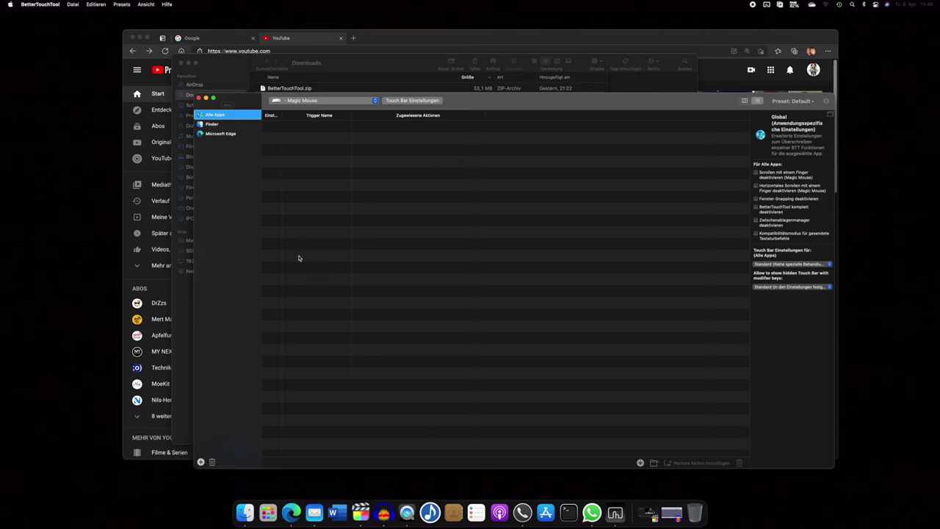
Step: Add a Magic Mouse trigger for Finder using the three-finger gesture "3 Finger Klick"
{"action": "left_click", "coordinate": [214, 126]}
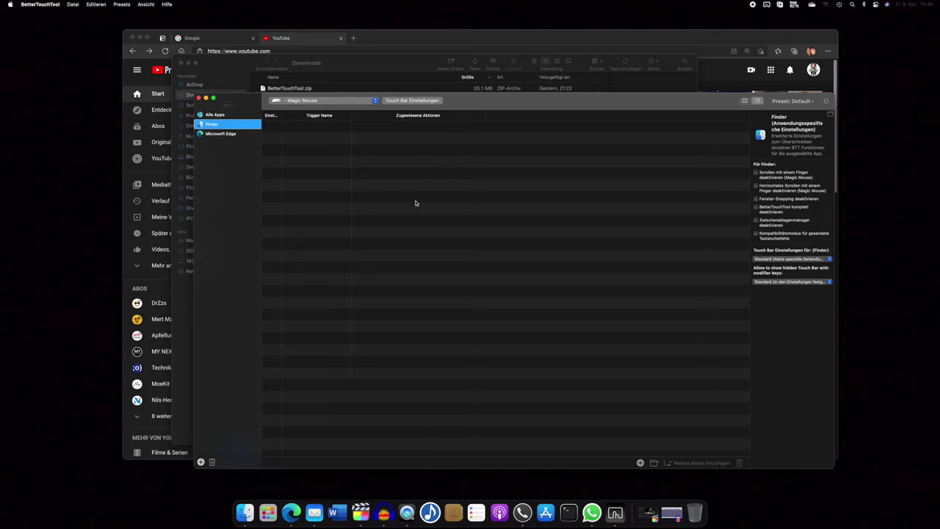
{"action": "left_click", "coordinate": [639, 463]}
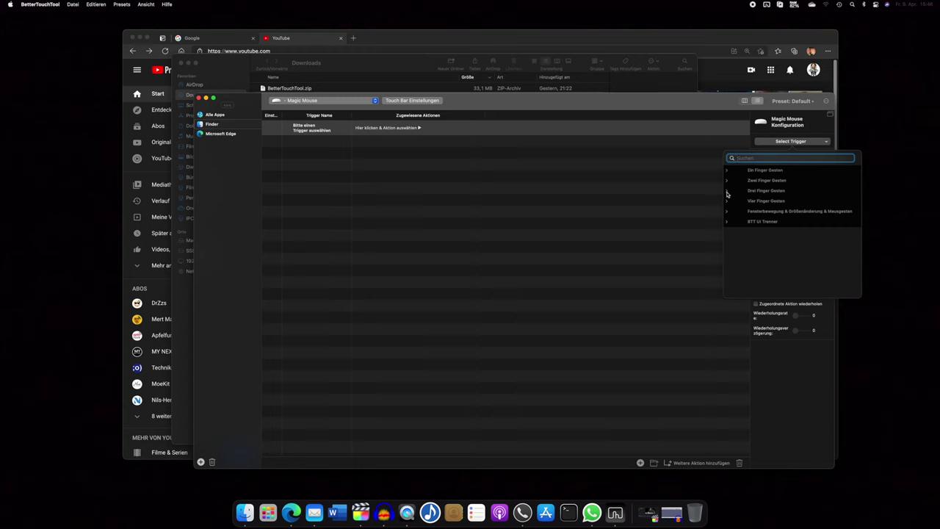
{"action": "left_click", "coordinate": [727, 193]}
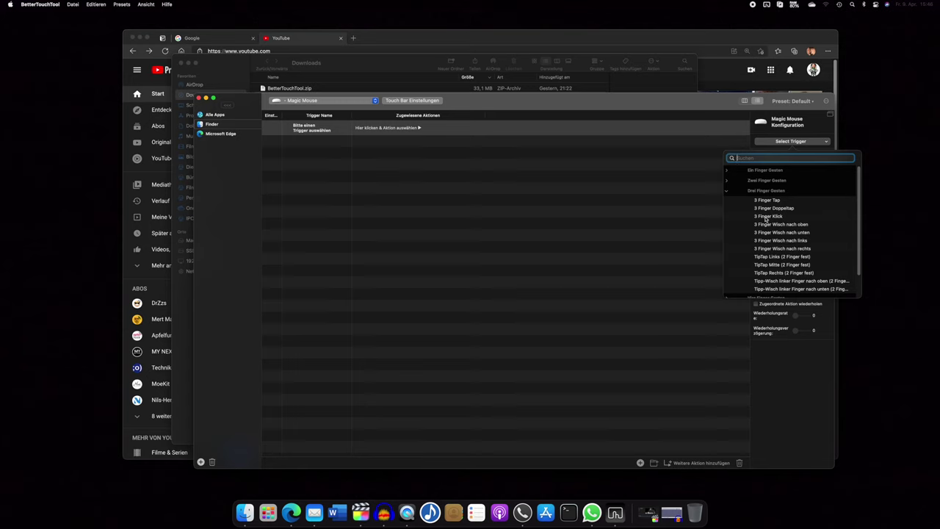
{"action": "left_click", "coordinate": [767, 216]}
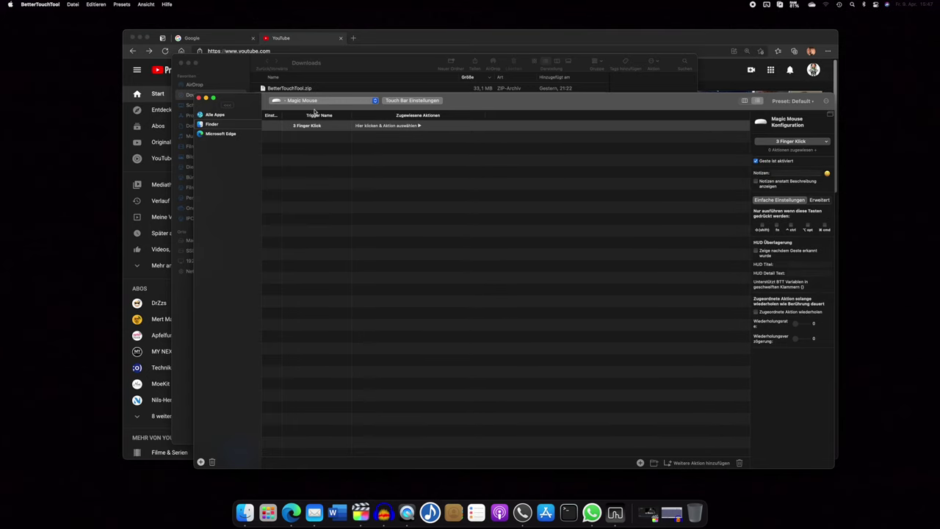
Step: Assign the keyboard shortcut ⌘N as the action of Finder's "3 Finger Klick" trigger
{"action": "left_click", "coordinate": [410, 125]}
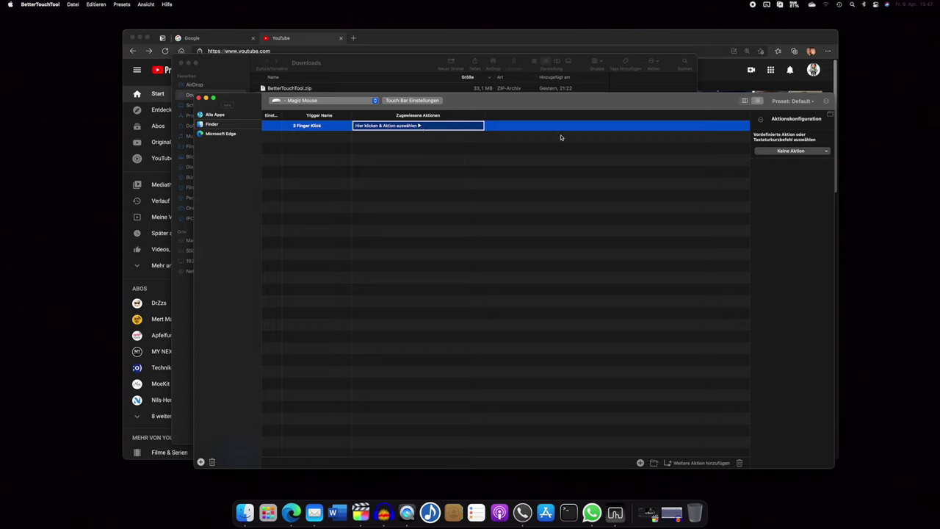
{"action": "left_click", "coordinate": [811, 151]}
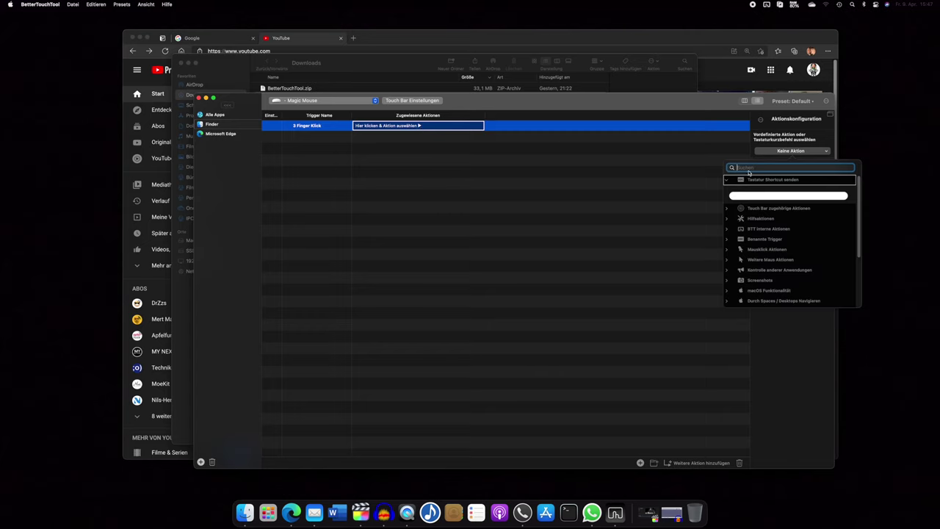
{"action": "left_click", "coordinate": [746, 197]}
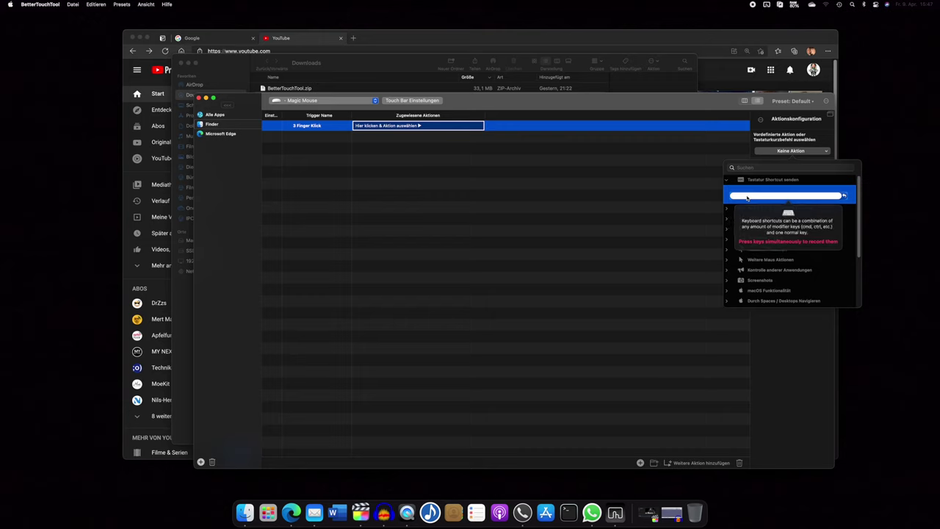
{"action": "key", "text": "super+n"}
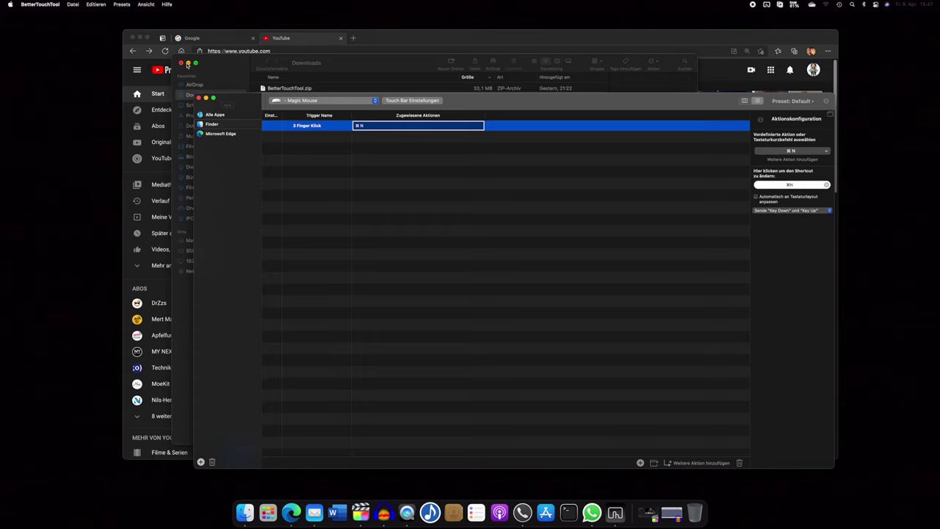
Step: Close the Finder and BetterTouchTool windows and open a fresh Finder window showing Downloads
{"action": "left_click", "coordinate": [183, 63]}
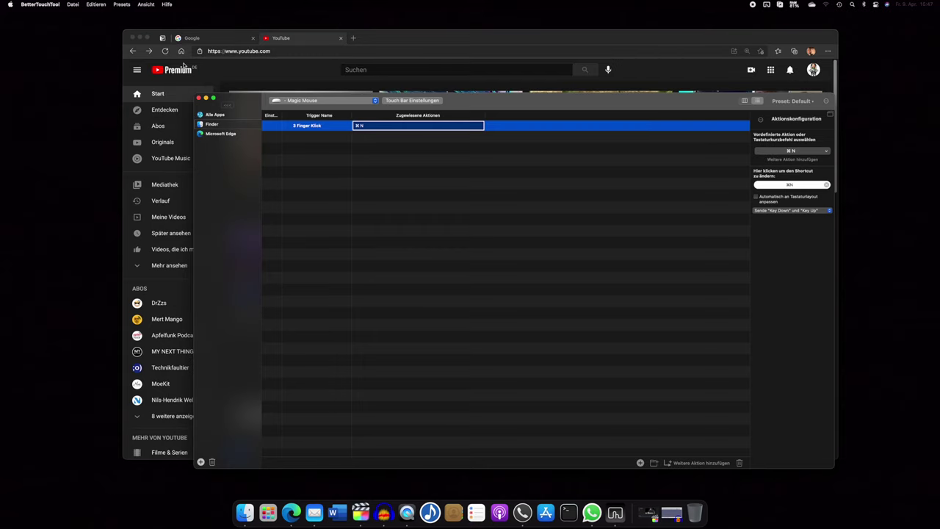
{"action": "left_click", "coordinate": [198, 98]}
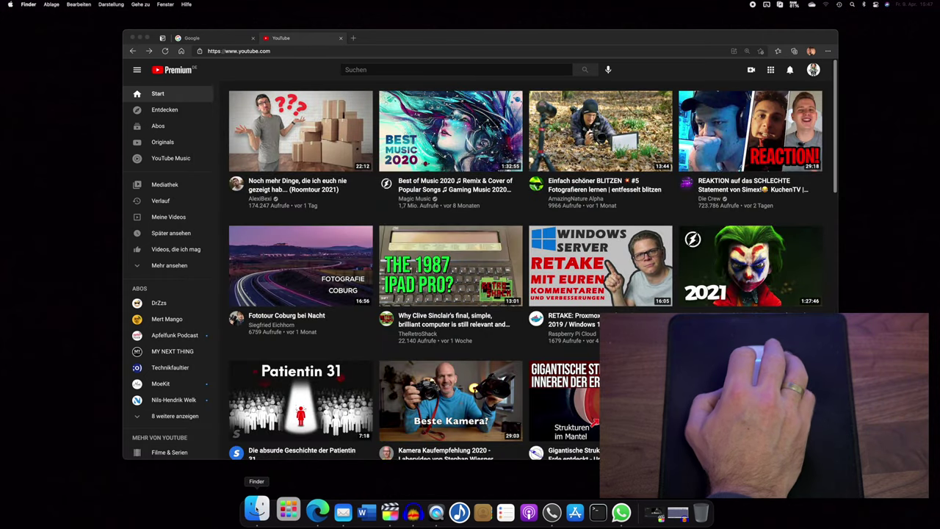
{"action": "left_click", "coordinate": [254, 512]}
{"action": "left_click_drag", "start_coordinate": [337, 66], "coordinate": [384, 56]}
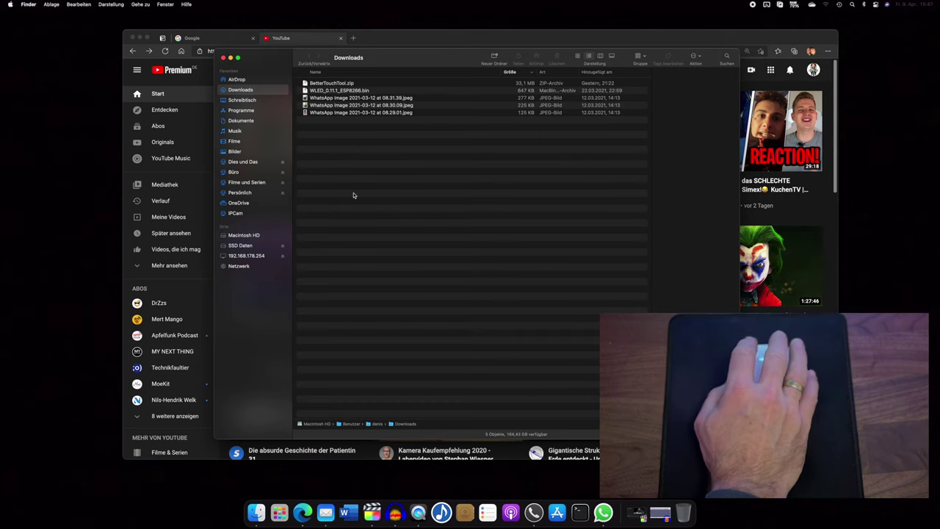
Step: Test the new-window gesture by opening five additional Finder windows, moving the first of them aside
{"action": "key", "text": "super+n"}
{"action": "left_click_drag", "start_coordinate": [428, 59], "coordinate": [501, 86]}
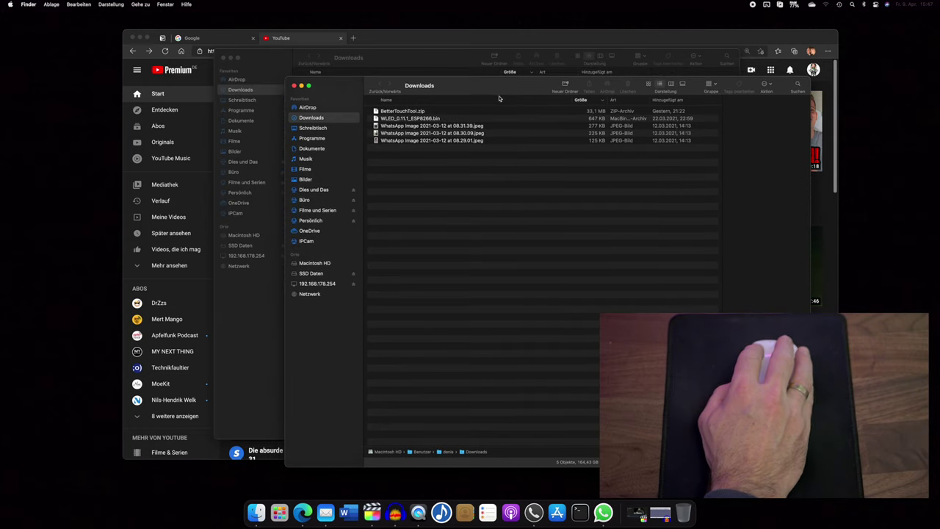
{"action": "key", "text": "super+n"}
{"action": "key", "text": "super+n"}
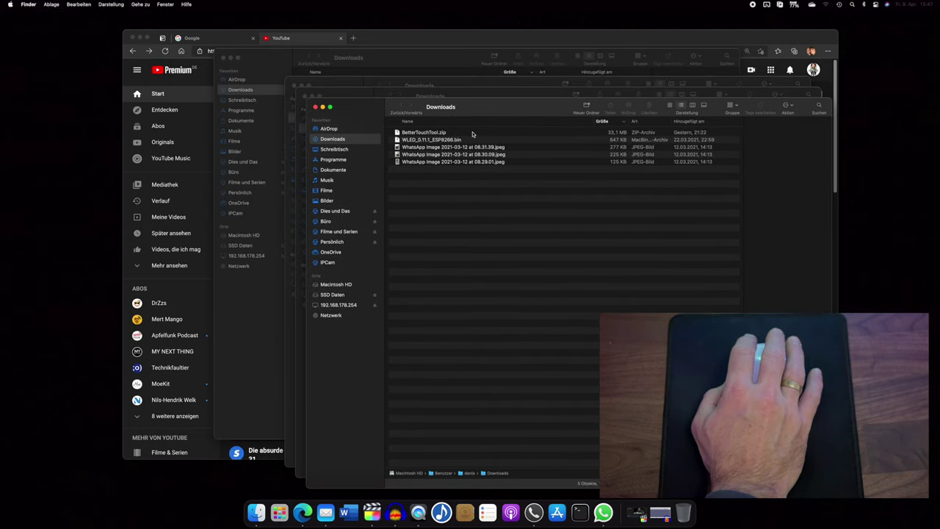
{"action": "key", "text": "super+n"}
{"action": "key", "text": "super+n"}
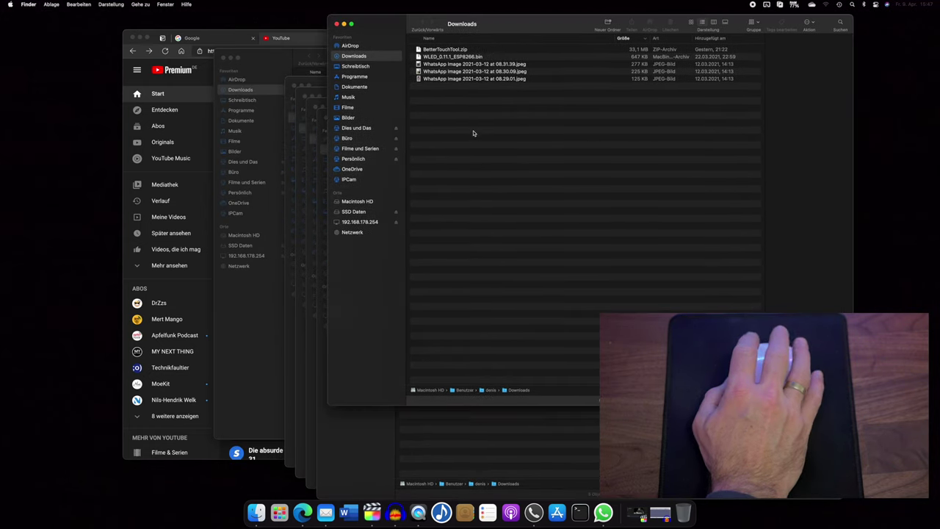
Step: Close all open Finder windows and the browser window showing YouTube
{"action": "left_click", "coordinate": [337, 24]}
{"action": "left_click", "coordinate": [327, 118]}
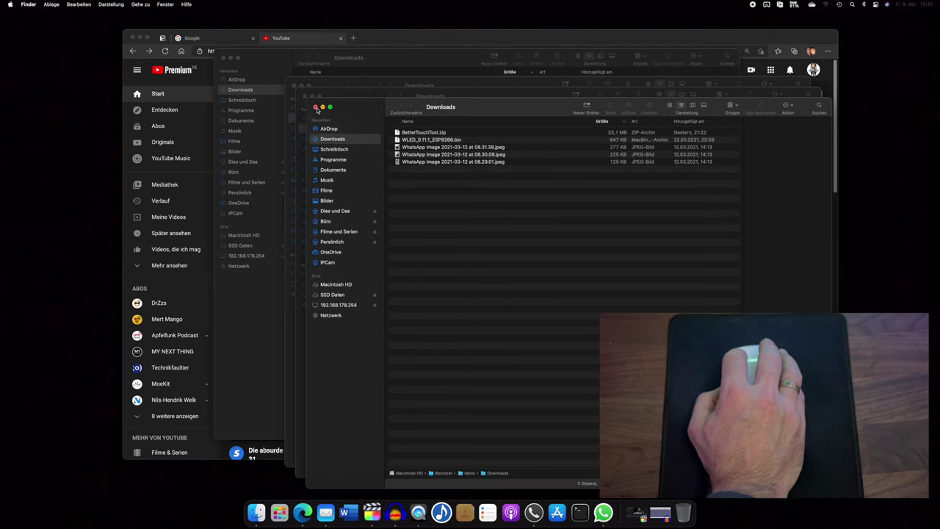
{"action": "left_click", "coordinate": [315, 108]}
{"action": "left_click", "coordinate": [304, 96]}
{"action": "left_click", "coordinate": [293, 86]}
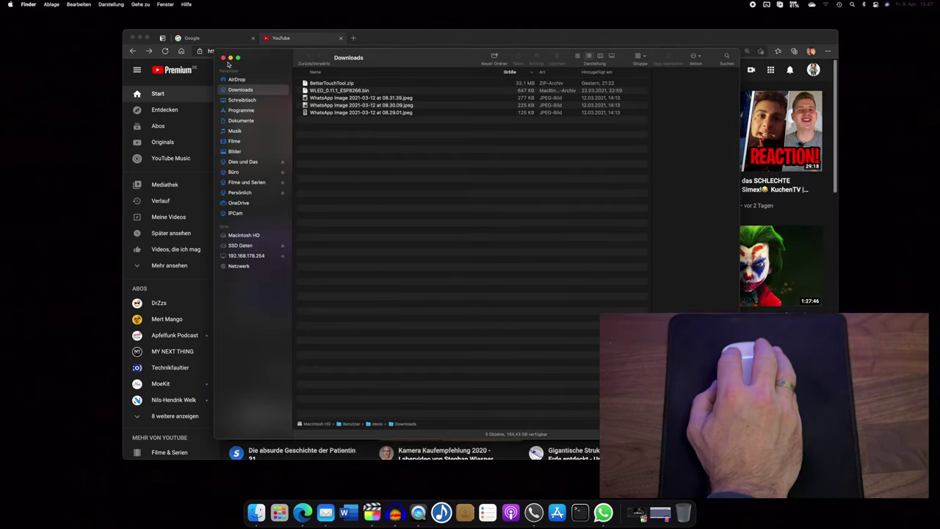
{"action": "left_click", "coordinate": [223, 57]}
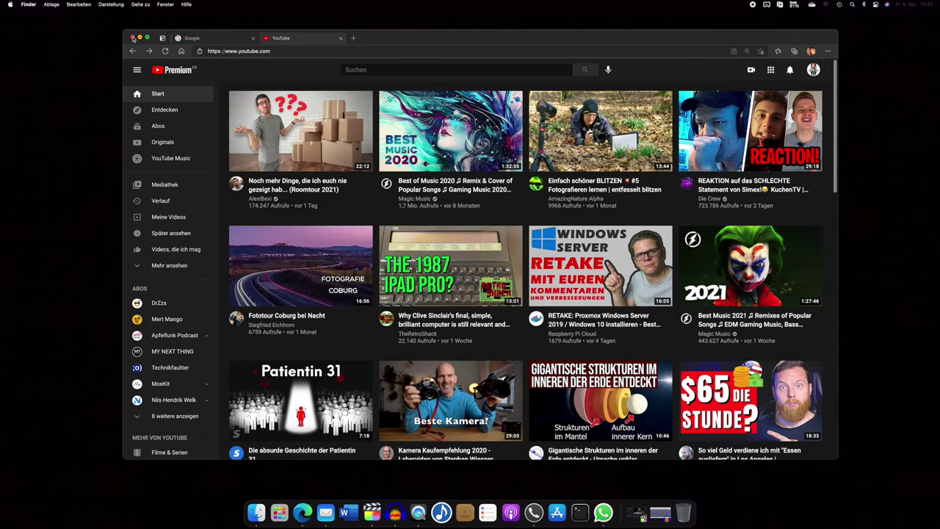
{"action": "left_click", "coordinate": [133, 38]}
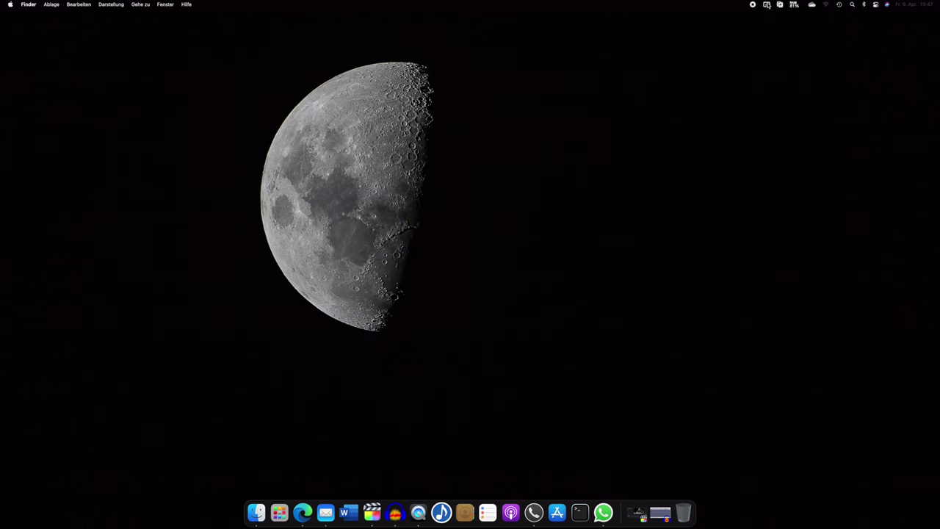
Step: Open the BetterTouchTool configuration window and move it aside to free space on the desktop
{"action": "left_click", "coordinate": [767, 5]}
{"action": "left_click", "coordinate": [772, 16]}
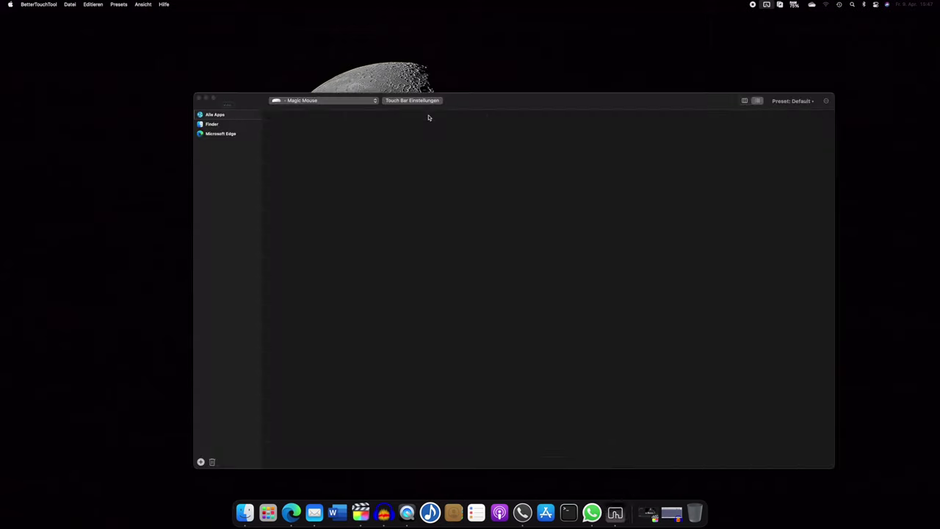
{"action": "left_click_drag", "start_coordinate": [497, 100], "coordinate": [444, 67]}
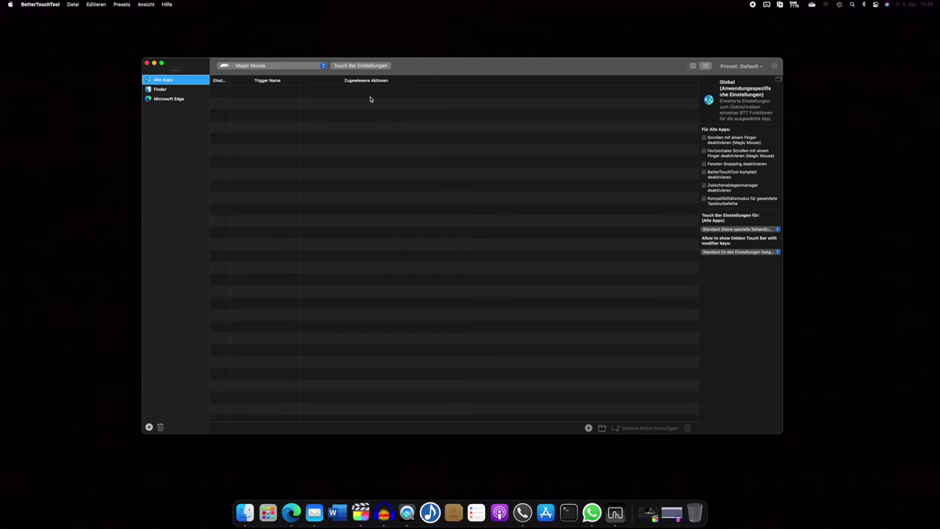
{"action": "left_click_drag", "start_coordinate": [471, 61], "coordinate": [621, 79]}
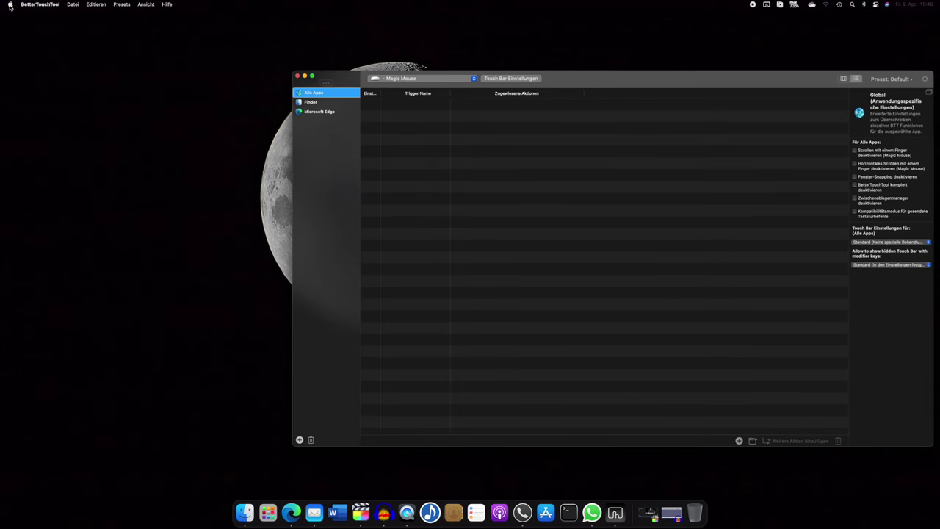
Step: Open the macOS Maus preferences, review "Zeigen und Klicken" and "Weitere Gesten", and move the window clear of BetterTouchTool
{"action": "left_click", "coordinate": [10, 5]}
{"action": "left_click", "coordinate": [335, 59]}
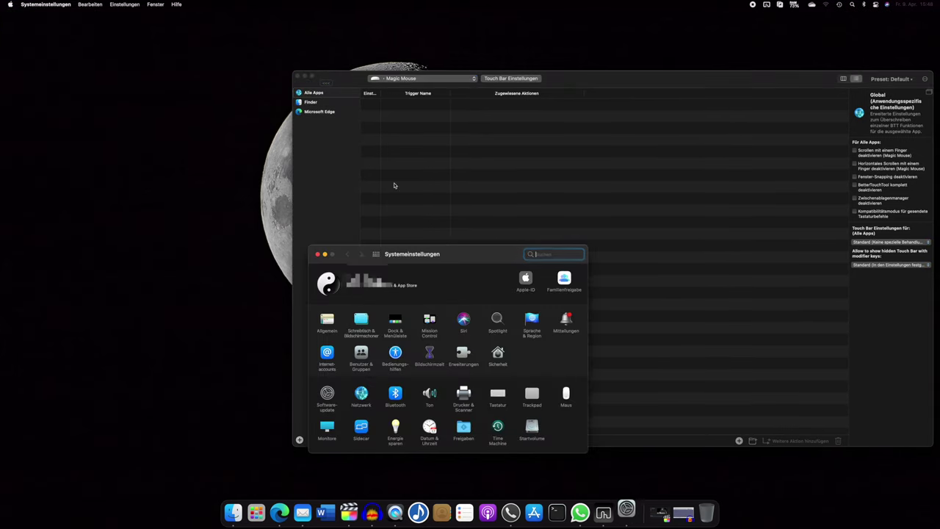
{"action": "left_click", "coordinate": [566, 394]}
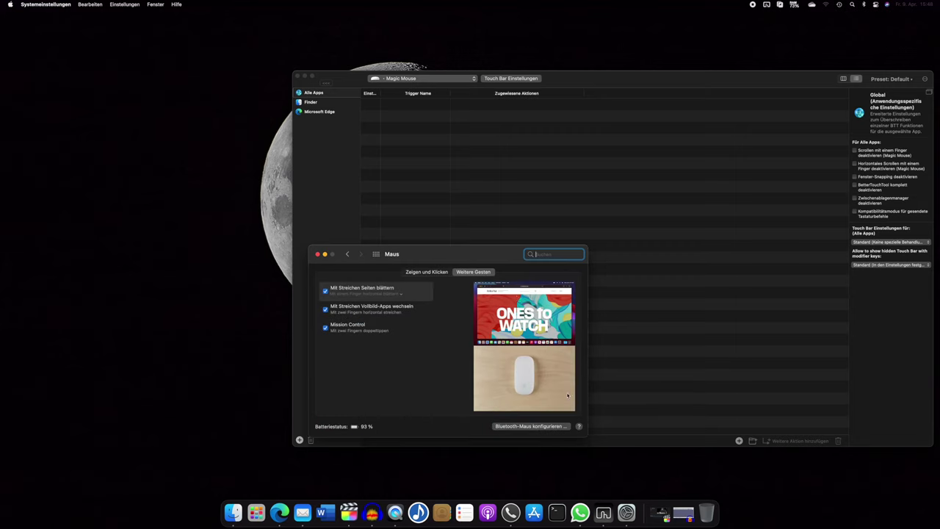
{"action": "left_click_drag", "start_coordinate": [495, 253], "coordinate": [403, 137]}
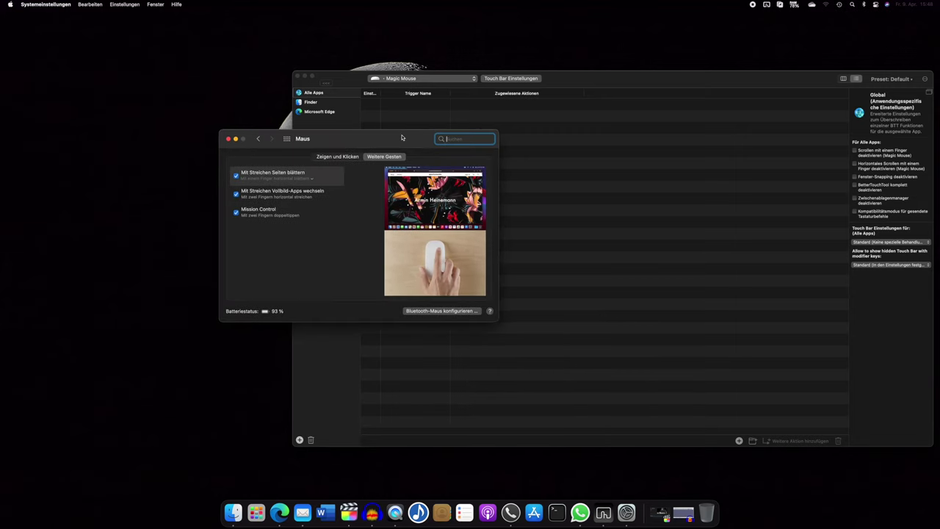
{"action": "left_click", "coordinate": [334, 156]}
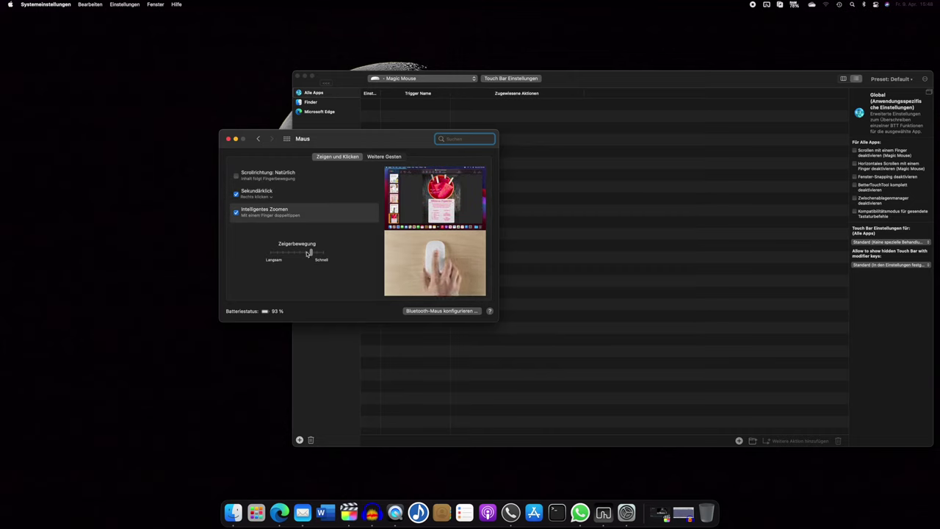
{"action": "left_click", "coordinate": [385, 156]}
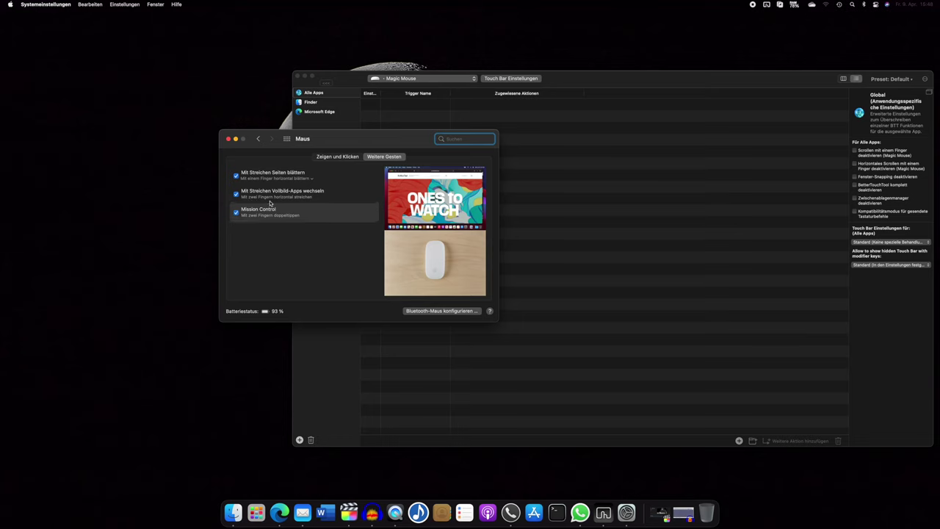
{"action": "left_click_drag", "start_coordinate": [394, 138], "coordinate": [255, 128]}
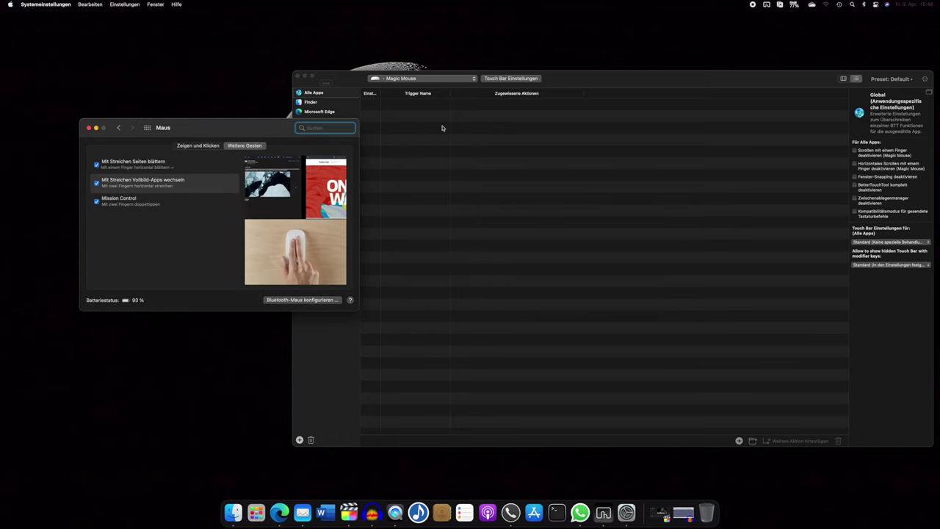
Step: Keep Magic Mouse as the BetterTouchTool device, open its advanced Magic Mouse settings, and arrange them beside the Maus preferences
{"action": "left_click", "coordinate": [577, 81]}
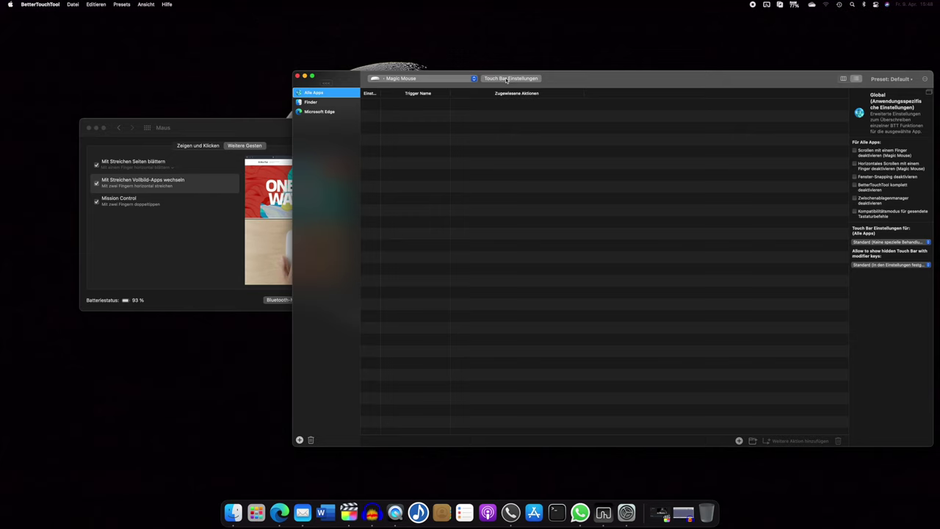
{"action": "left_click", "coordinate": [446, 78]}
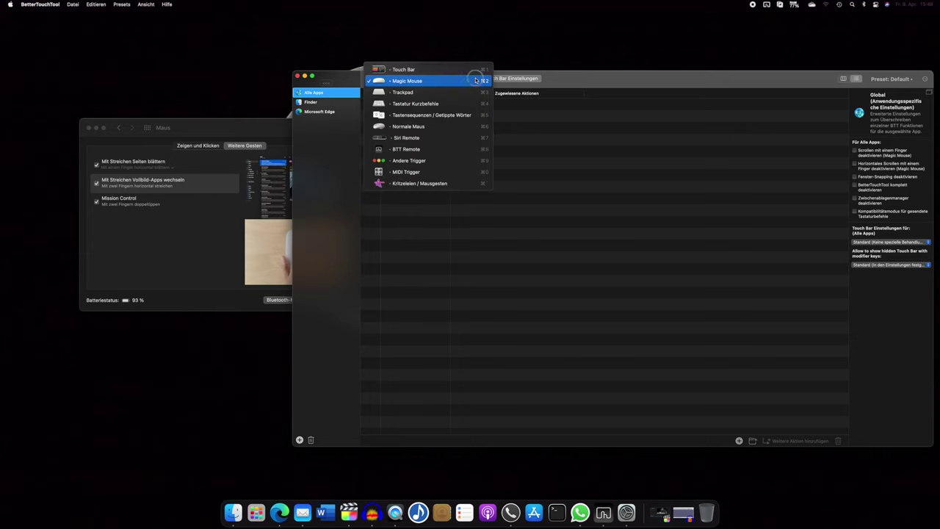
{"action": "left_click", "coordinate": [426, 81]}
{"action": "left_click", "coordinate": [512, 78]}
{"action": "left_click_drag", "start_coordinate": [506, 156], "coordinate": [494, 100]}
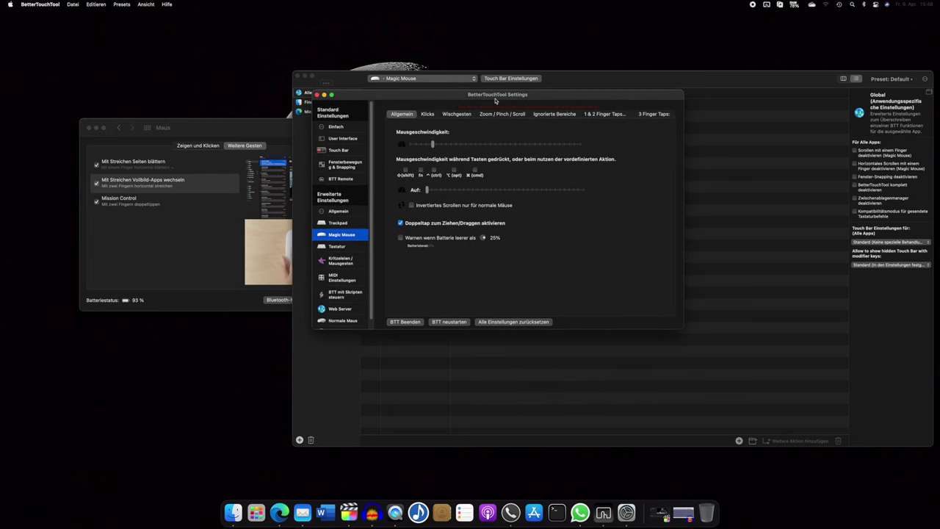
{"action": "left_click_drag", "start_coordinate": [263, 127], "coordinate": [225, 128]}
{"action": "left_click_drag", "start_coordinate": [485, 100], "coordinate": [501, 104]}
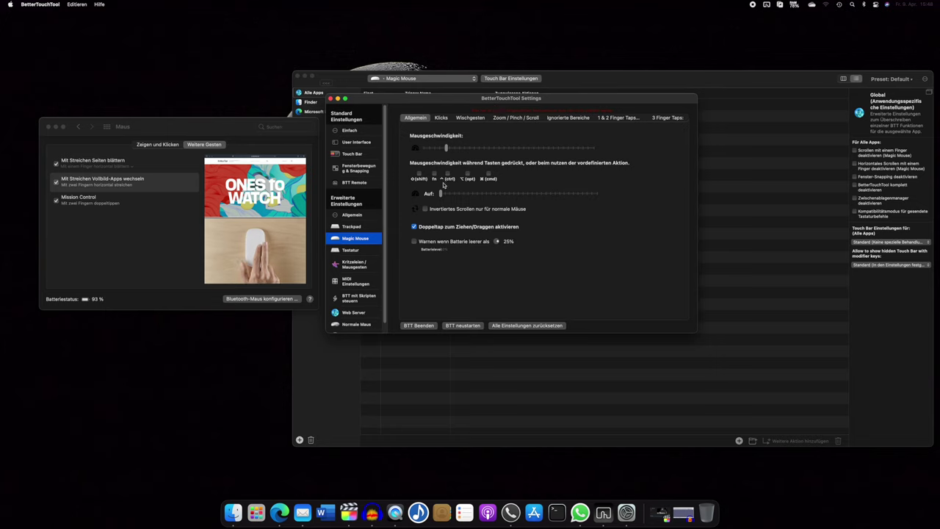
Step: Examine the Magic Mouse settings for clicks, swipe gestures, zoom and scroll, ignored areas, and one-, two- and three-finger taps
{"action": "left_click", "coordinate": [441, 118]}
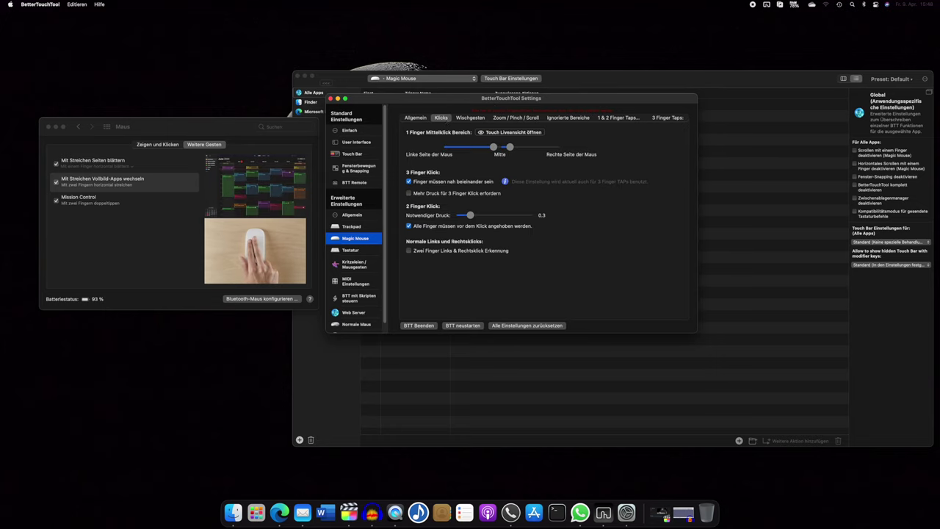
{"action": "left_click", "coordinate": [471, 118]}
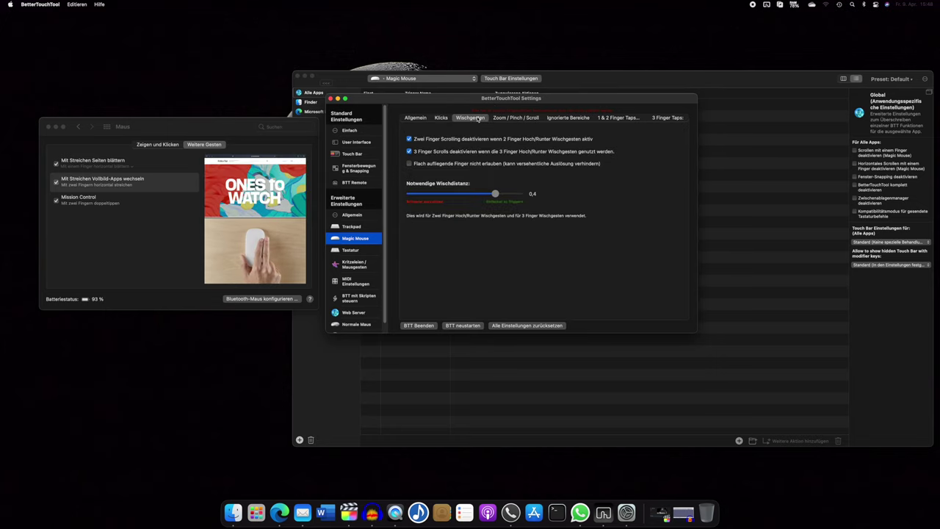
{"action": "left_click", "coordinate": [509, 118]}
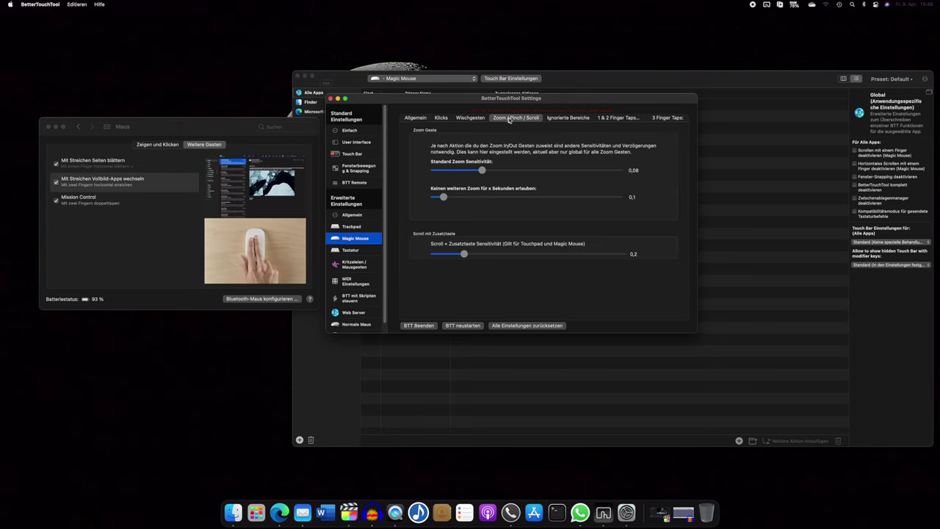
{"action": "left_click", "coordinate": [560, 119]}
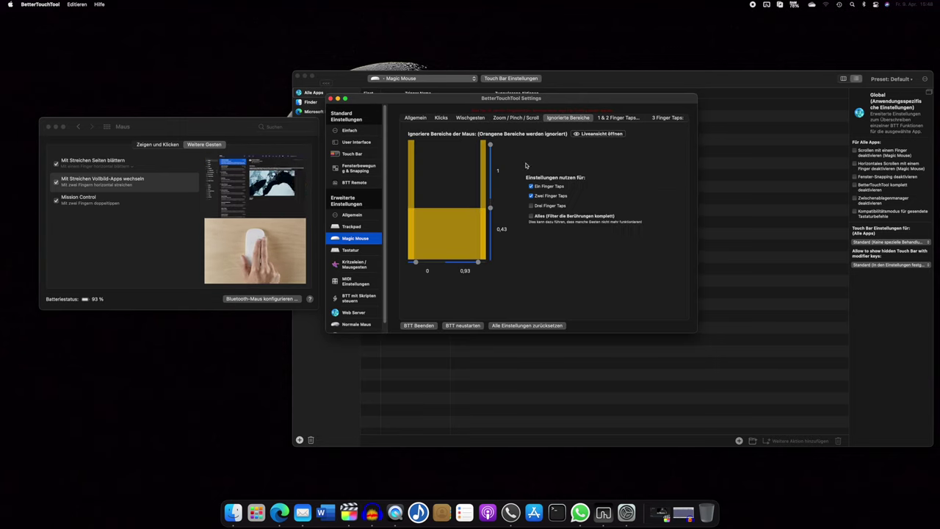
{"action": "left_click", "coordinate": [613, 118]}
{"action": "left_click", "coordinate": [666, 117]}
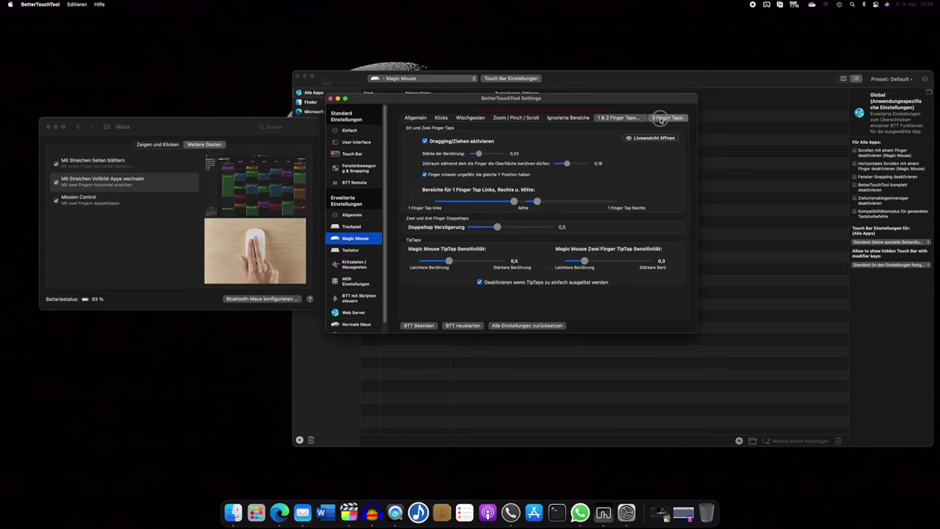
{"action": "left_click", "coordinate": [440, 117]}
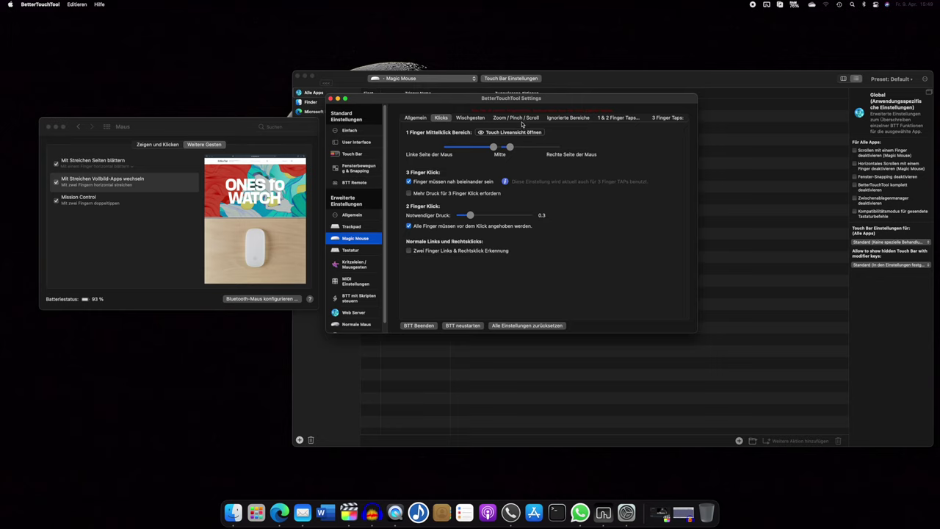
{"action": "left_click", "coordinate": [520, 119]}
{"action": "left_click", "coordinate": [569, 118]}
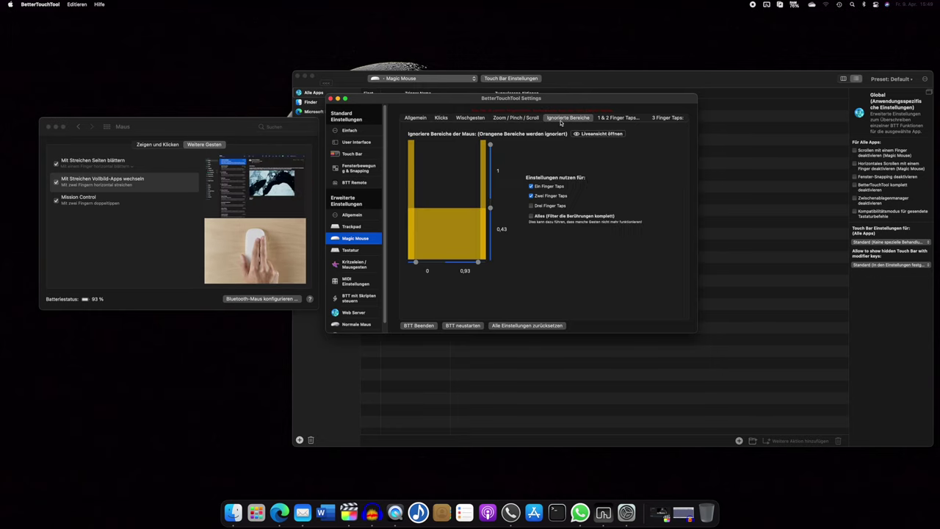
Step: Quit Systemeinstellungen and reposition the BetterTouchTool Settings window
{"action": "left_click_drag", "start_coordinate": [533, 102], "coordinate": [533, 122]}
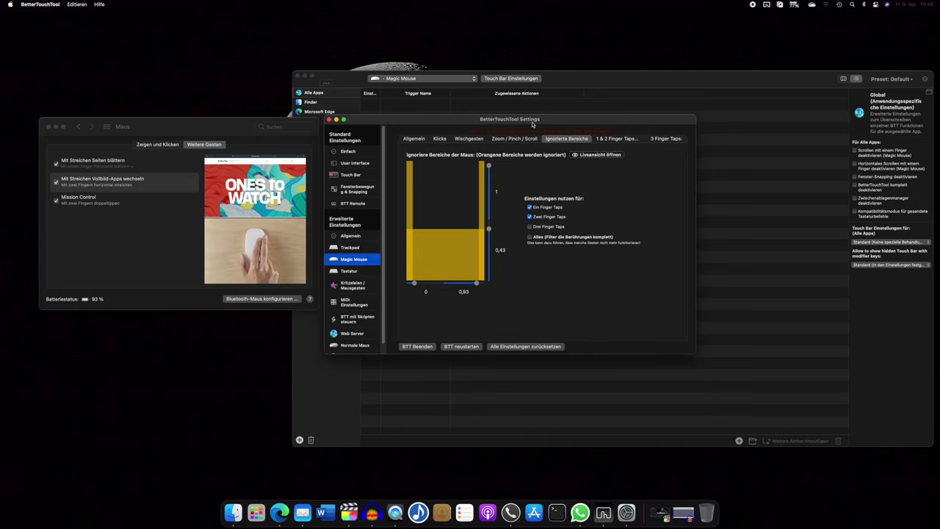
{"action": "left_click_drag", "start_coordinate": [197, 123], "coordinate": [502, 149]}
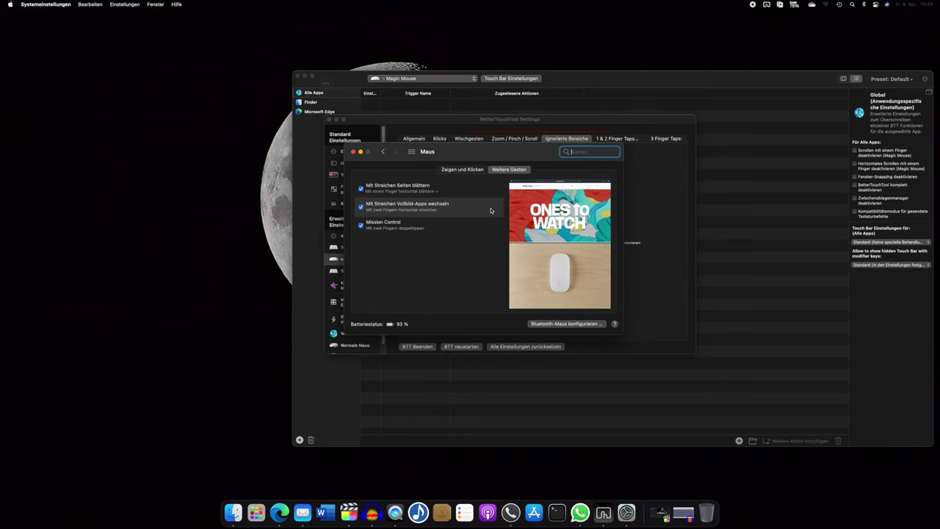
{"action": "left_click_drag", "start_coordinate": [475, 146], "coordinate": [177, 121]}
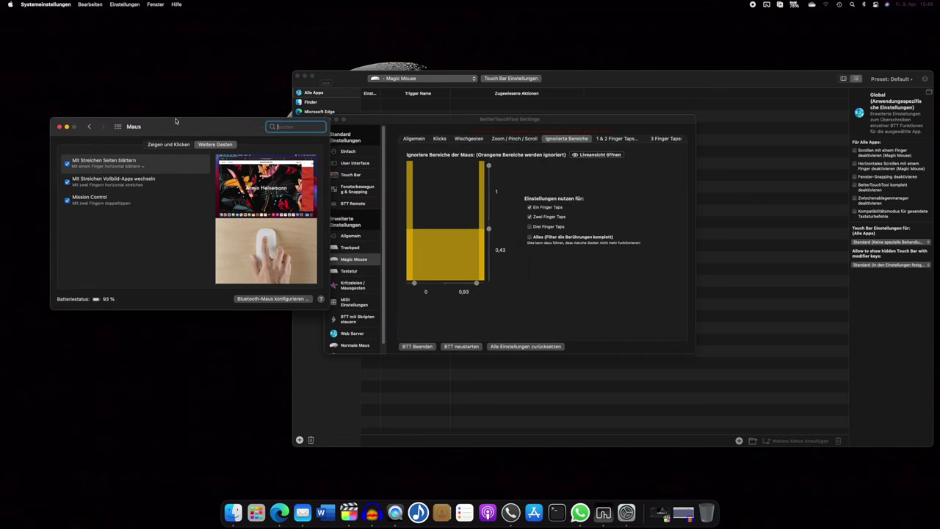
{"action": "key", "text": "super+q"}
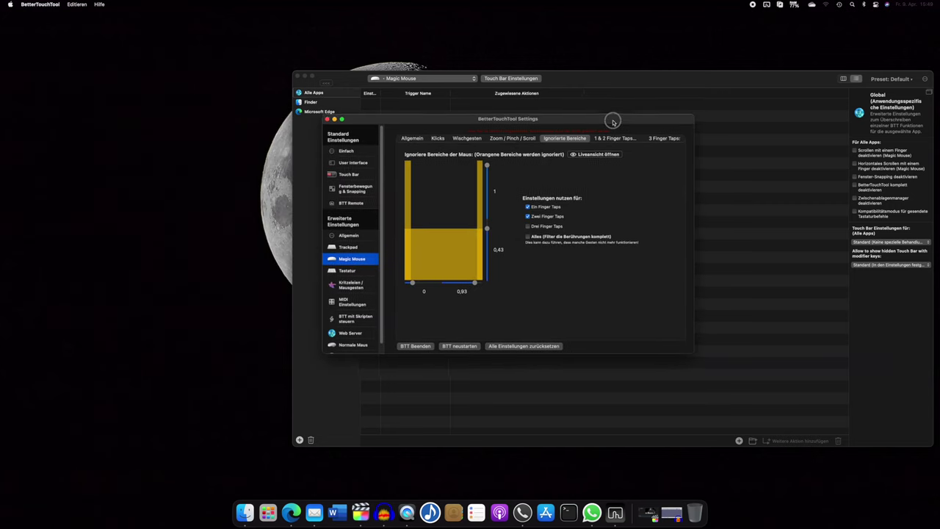
{"action": "left_click_drag", "start_coordinate": [613, 121], "coordinate": [591, 117]}
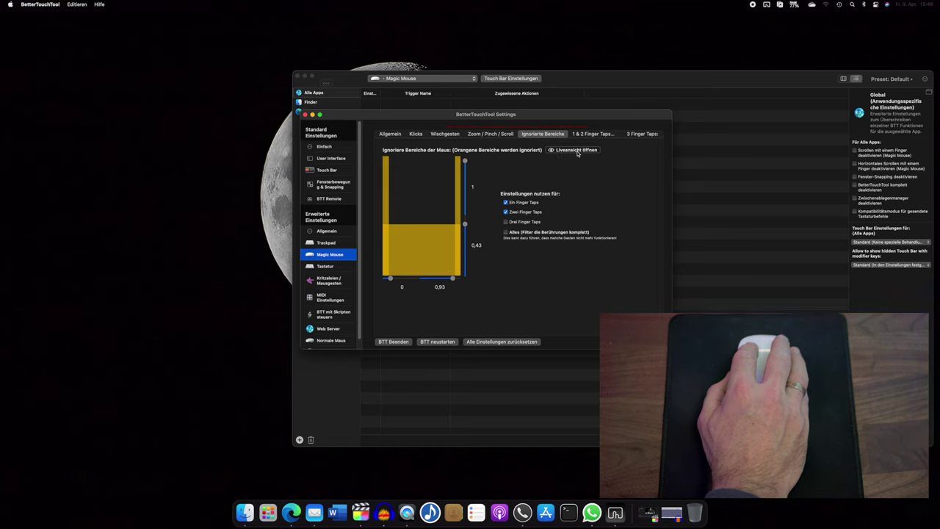
Step: Open the Liveansicht of the Magic Mouse, examine how finger touches are detected on its surface, and close it
{"action": "left_click", "coordinate": [576, 150]}
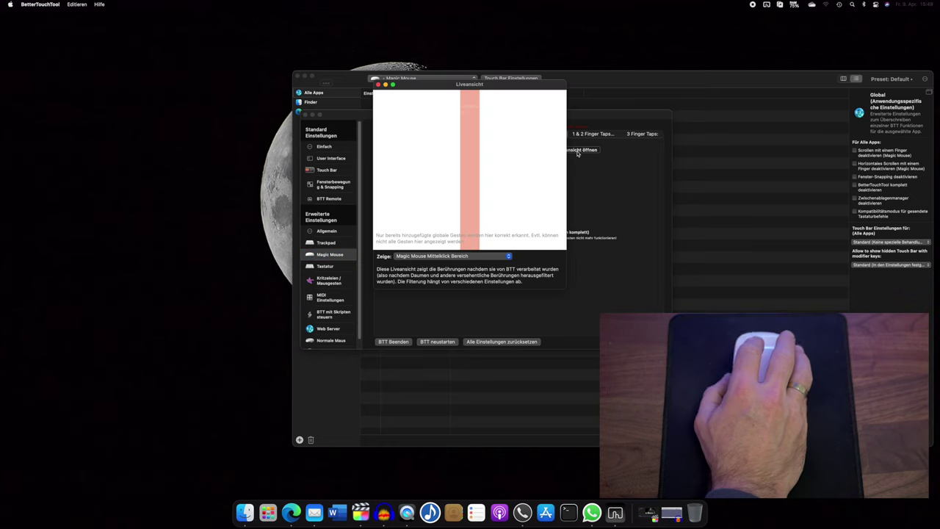
{"action": "left_click_drag", "start_coordinate": [530, 89], "coordinate": [554, 117]}
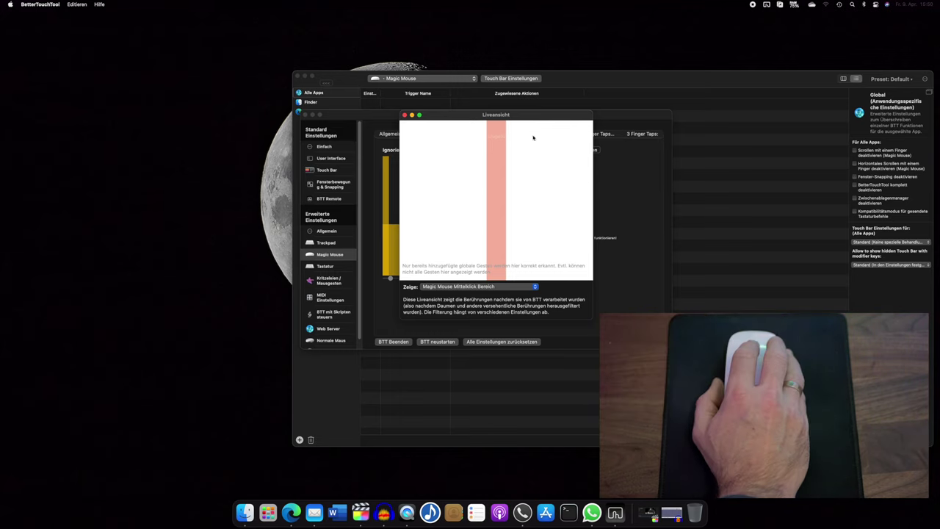
{"action": "left_click_drag", "start_coordinate": [522, 119], "coordinate": [522, 140]}
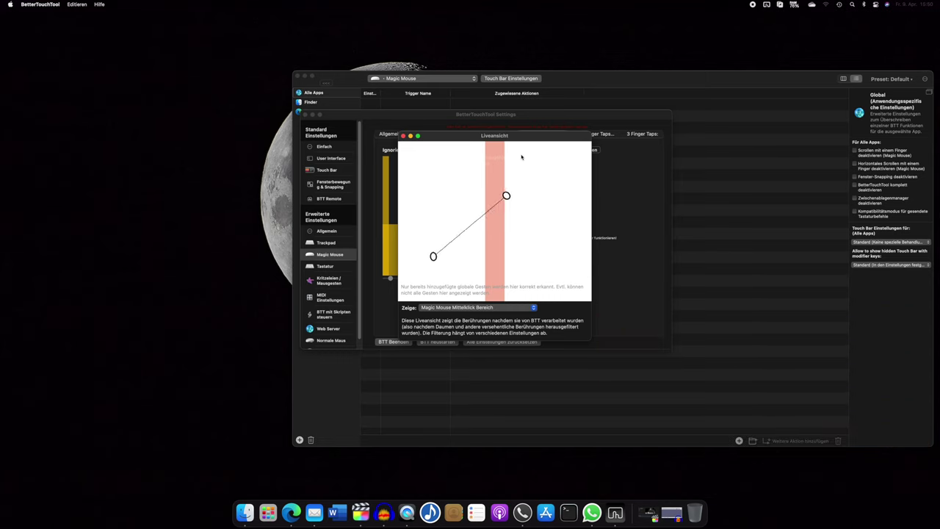
{"action": "left_click", "coordinate": [403, 136]}
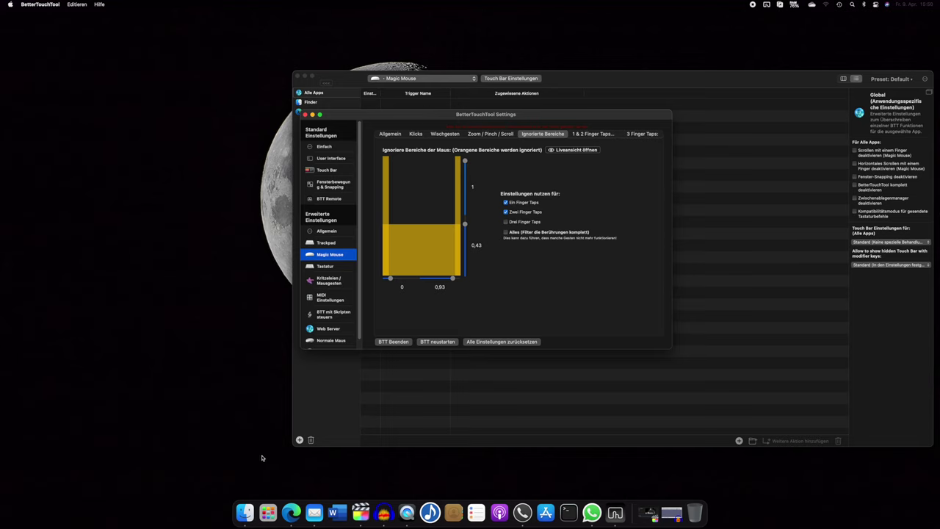
Step: Switch to Microsoft Edge and open Amazon from the new tab page's quick links
{"action": "left_click", "coordinate": [290, 512]}
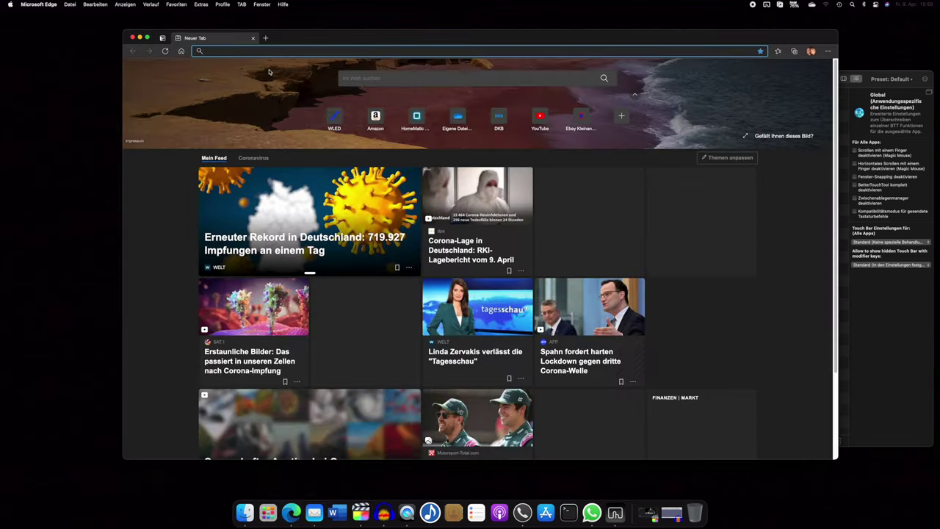
{"action": "left_click", "coordinate": [374, 112]}
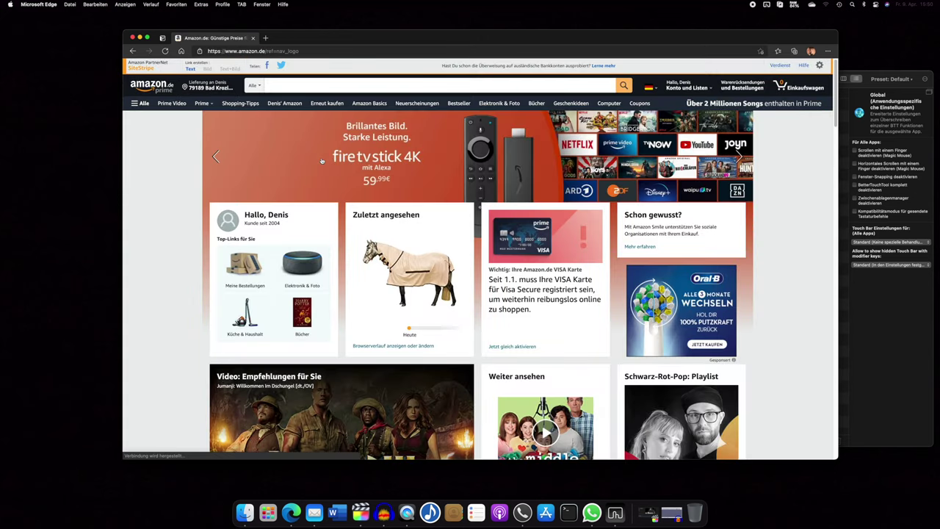
Step: Test zooming into the Amazon page with the Magic Mouse, pan around the enlarged content in all directions, and zoom back out
{"action": "scroll", "coordinate": [470, 226], "scroll_direction": "up", "scroll_amount": 5}
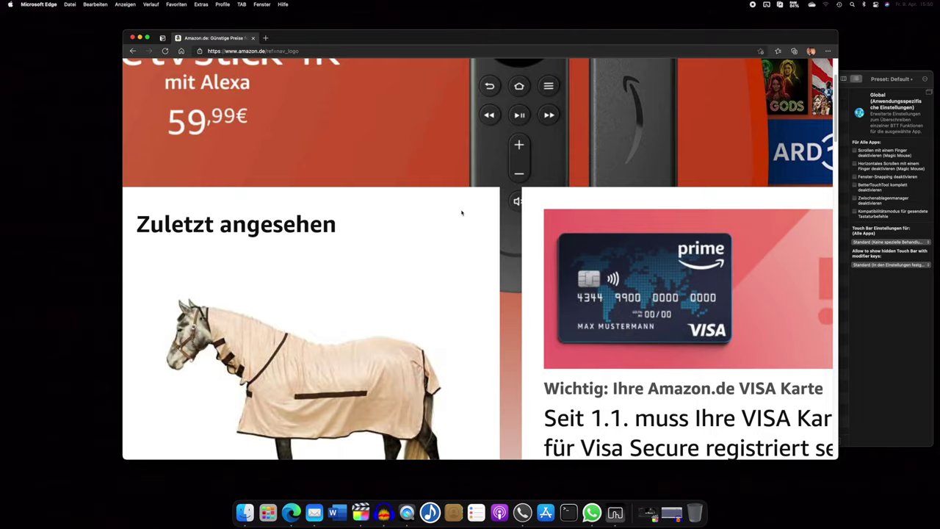
{"action": "scroll", "coordinate": [444, 194], "scroll_direction": "right", "scroll_amount": 10}
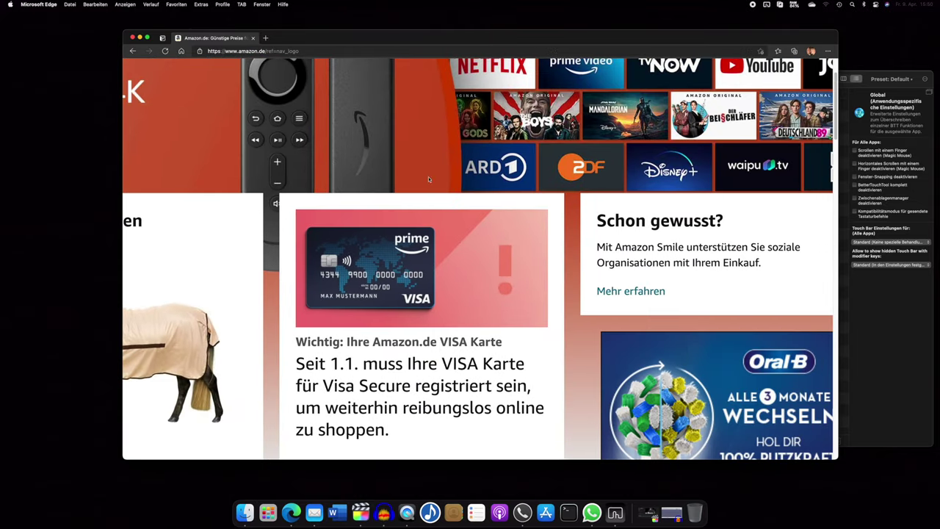
{"action": "scroll", "coordinate": [434, 182], "scroll_direction": "up", "scroll_amount": 2}
{"action": "scroll", "coordinate": [436, 182], "scroll_direction": "down", "scroll_amount": 3}
{"action": "scroll", "coordinate": [433, 181], "scroll_direction": "left", "scroll_amount": 8}
{"action": "scroll", "coordinate": [429, 179], "scroll_direction": "right", "scroll_amount": 6}
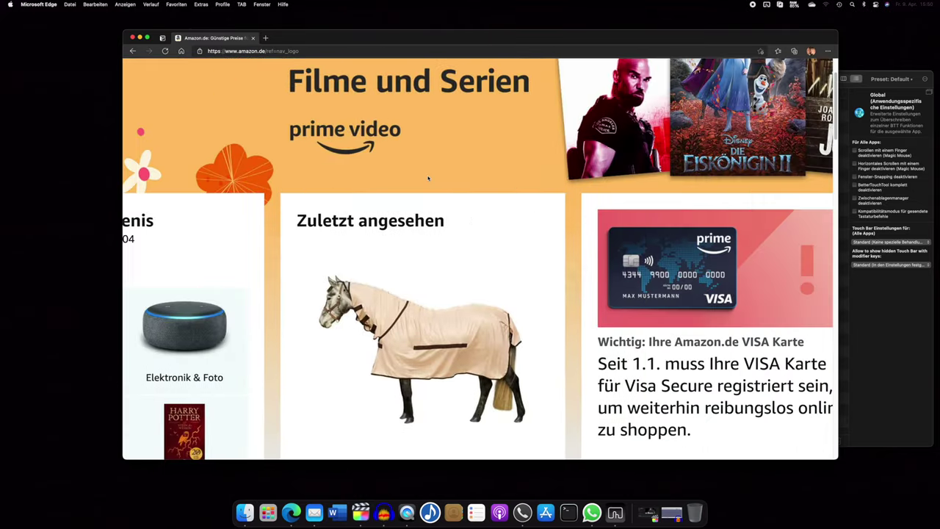
{"action": "scroll", "coordinate": [423, 178], "scroll_direction": "up", "scroll_amount": 3}
{"action": "scroll", "coordinate": [423, 178], "scroll_direction": "down", "scroll_amount": 3}
{"action": "scroll", "coordinate": [422, 177], "scroll_direction": "down", "scroll_amount": 5}
{"action": "scroll", "coordinate": [420, 176], "scroll_direction": "up", "scroll_amount": 5}
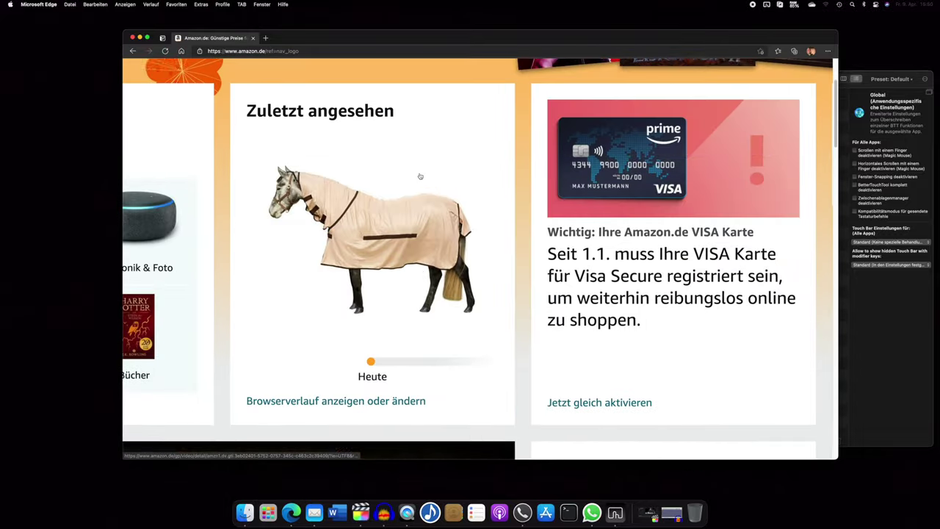
{"action": "scroll", "coordinate": [420, 175], "scroll_direction": "up", "scroll_amount": 3}
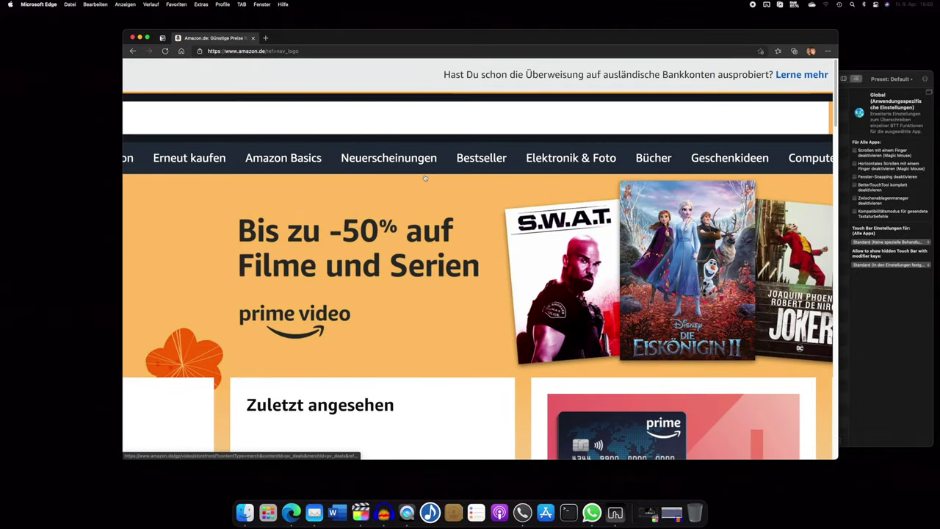
{"action": "scroll", "coordinate": [425, 178], "scroll_direction": "down", "scroll_amount": 3}
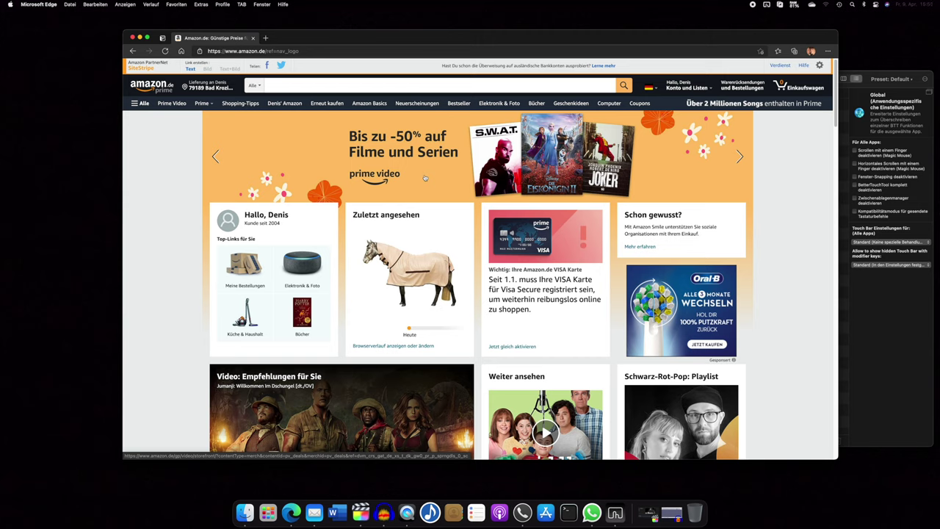
Step: Raise the Amazon page's browser zoom to 150 % and scroll through the enlarged page
{"action": "left_click", "coordinate": [827, 51]}
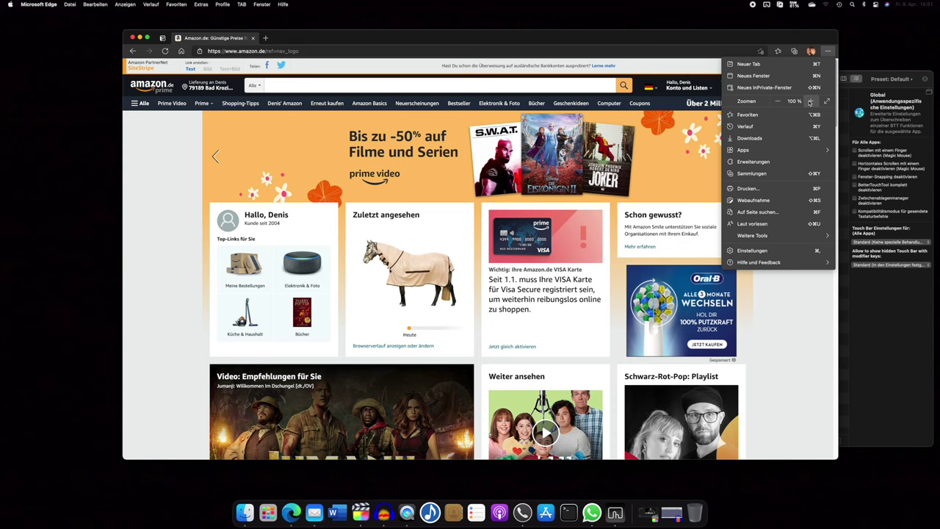
{"action": "left_click", "coordinate": [810, 102]}
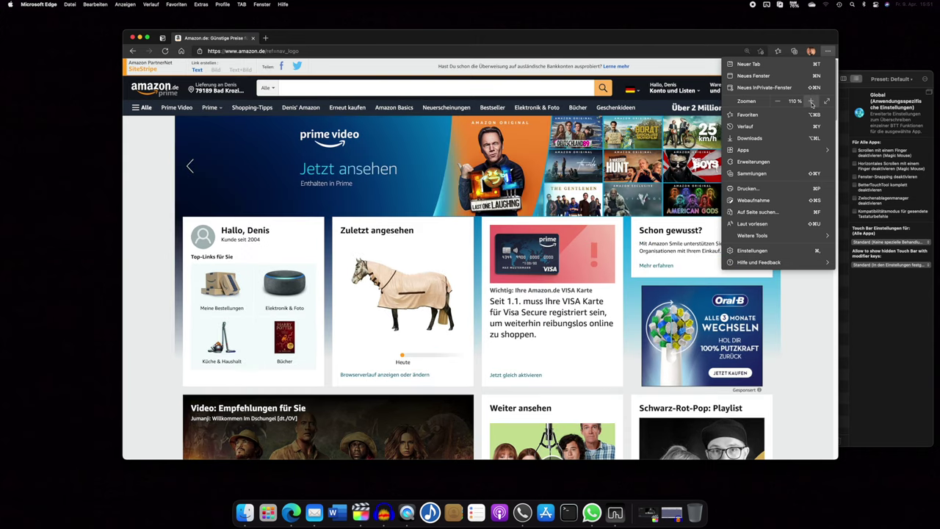
{"action": "left_click", "coordinate": [811, 102]}
{"action": "left_click", "coordinate": [811, 102]}
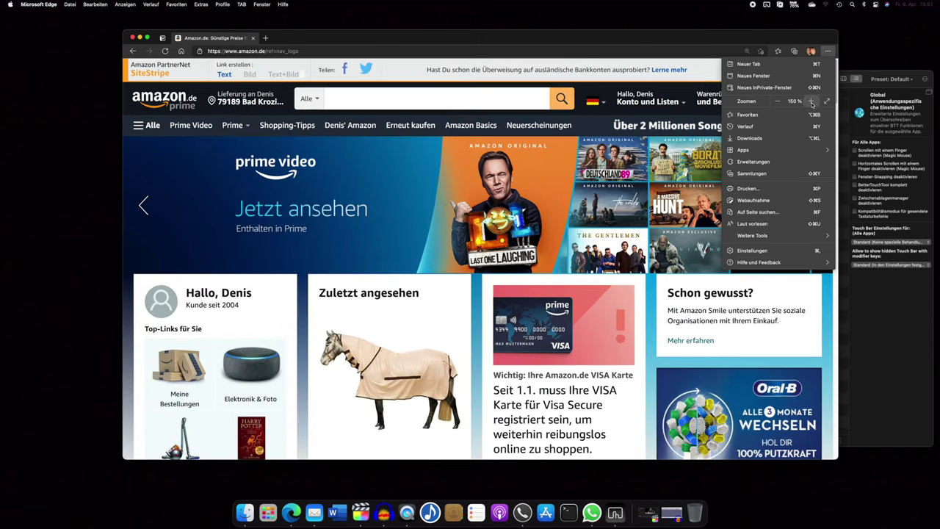
{"action": "left_click", "coordinate": [576, 41]}
{"action": "scroll", "coordinate": [504, 195], "scroll_direction": "down", "scroll_amount": 1}
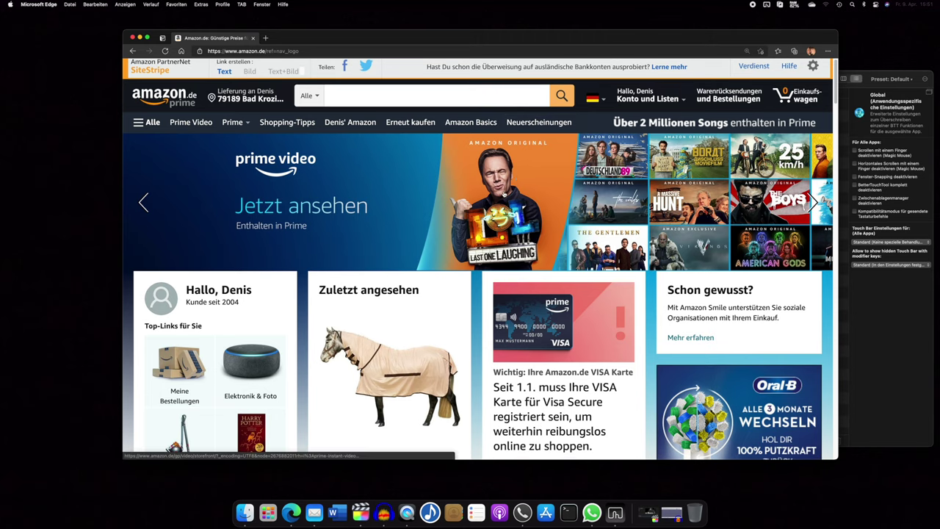
{"action": "scroll", "coordinate": [504, 195], "scroll_direction": "down", "scroll_amount": 10}
{"action": "scroll", "coordinate": [504, 198], "scroll_direction": "up", "scroll_amount": 12}
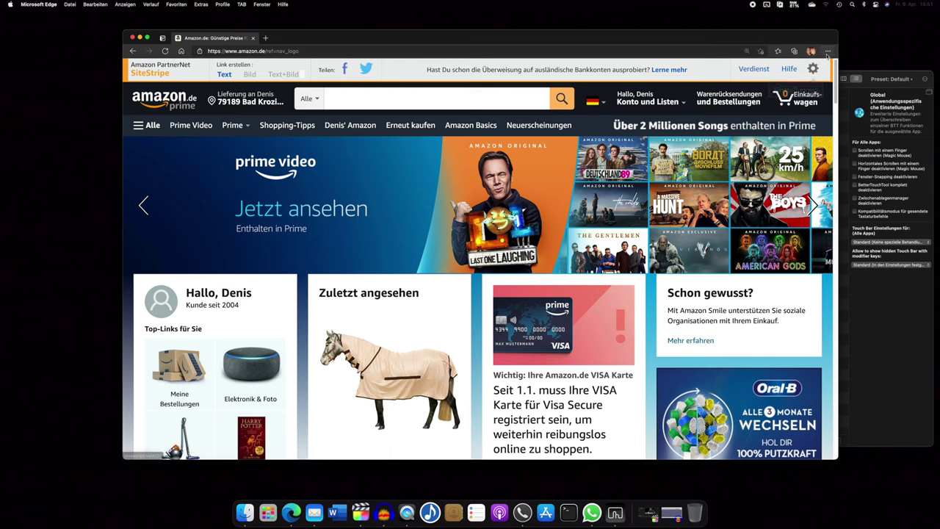
Step: Set the browser zoom back to 100 % and close the Edge window
{"action": "left_click", "coordinate": [827, 51]}
{"action": "left_click", "coordinate": [776, 102]}
{"action": "left_click", "coordinate": [776, 102]}
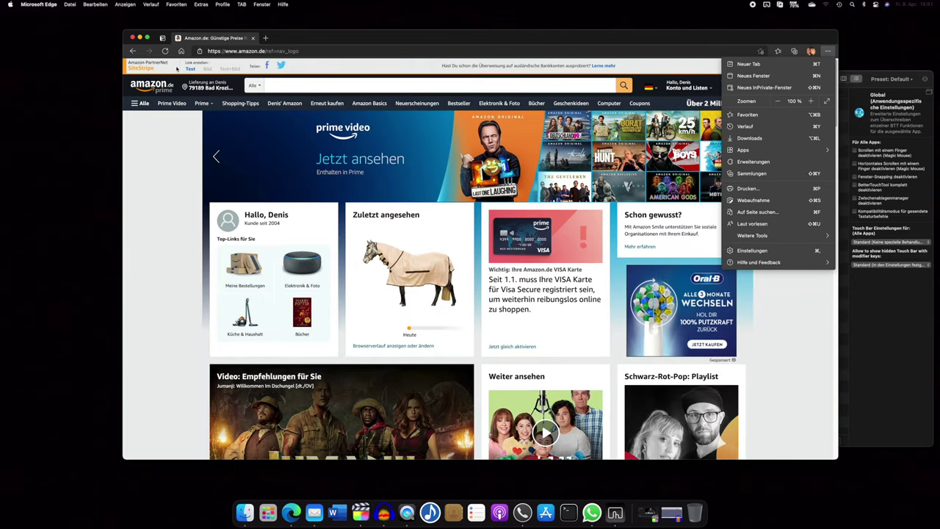
{"action": "left_click", "coordinate": [130, 34]}
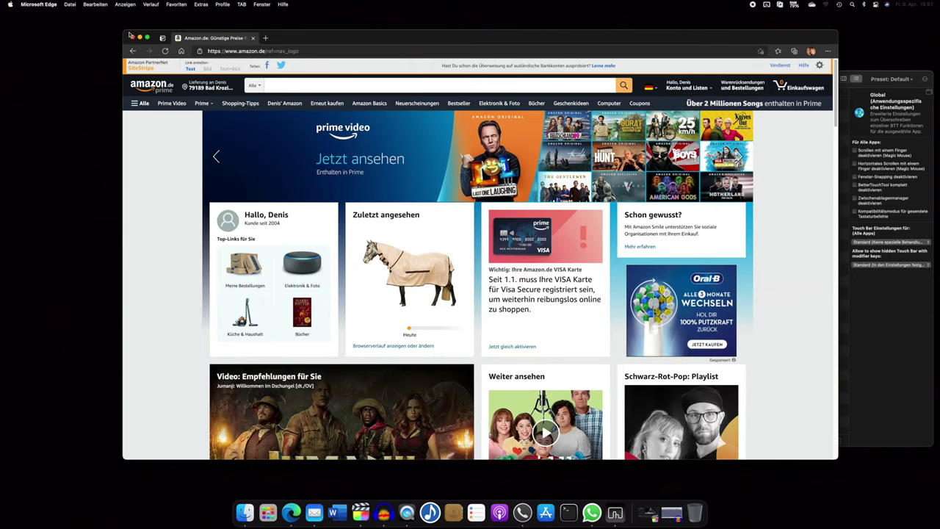
{"action": "left_click", "coordinate": [133, 38]}
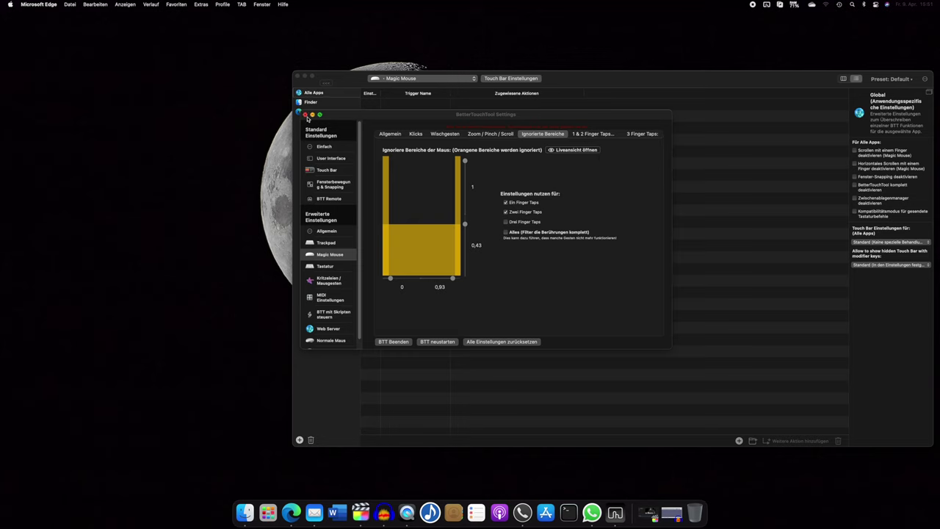
Step: Examine the Trackpad settings for thumb and palm filtering, Force Touchpad, clicks, swipe gestures, taps, TipTaps, and scrolling and zooming
{"action": "left_click", "coordinate": [333, 242]}
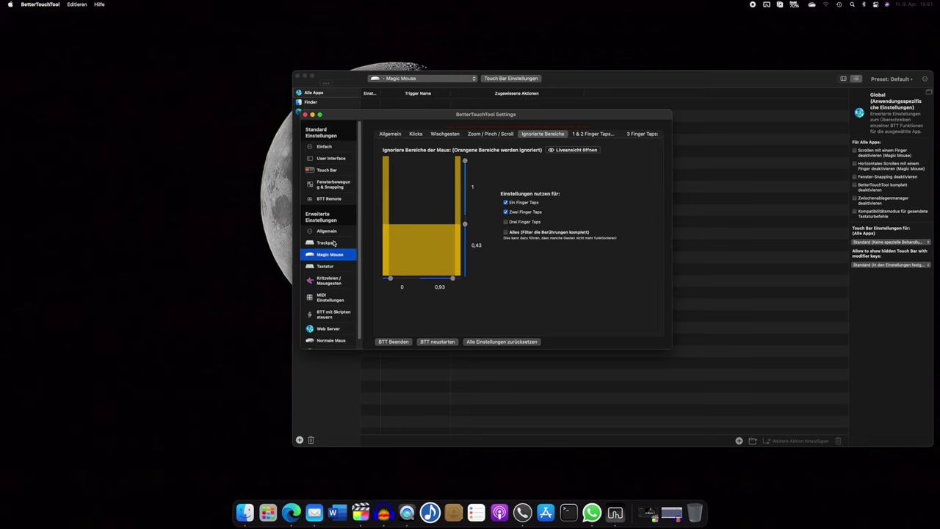
{"action": "left_click", "coordinate": [333, 243]}
{"action": "left_click", "coordinate": [420, 138]}
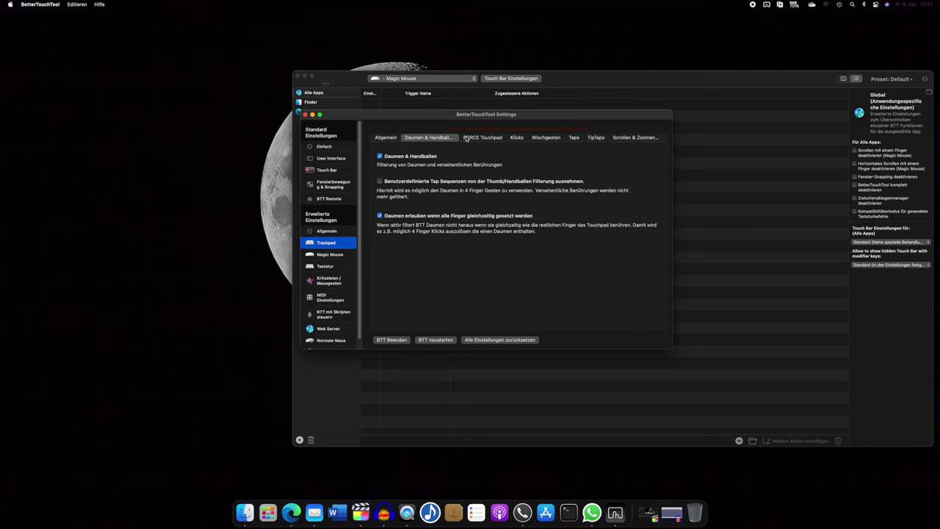
{"action": "left_click", "coordinate": [483, 138]}
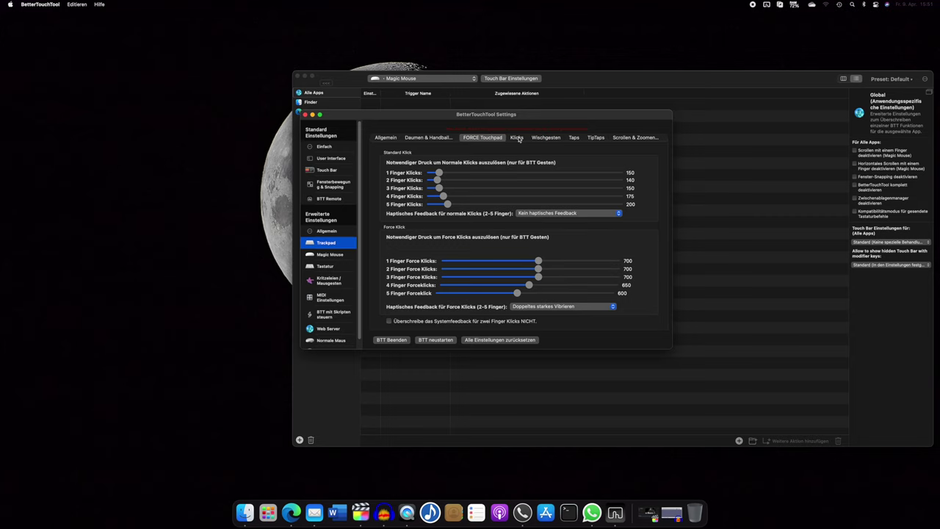
{"action": "left_click", "coordinate": [517, 138]}
{"action": "left_click", "coordinate": [545, 137]}
{"action": "left_click", "coordinate": [573, 138]}
{"action": "left_click", "coordinate": [596, 137]}
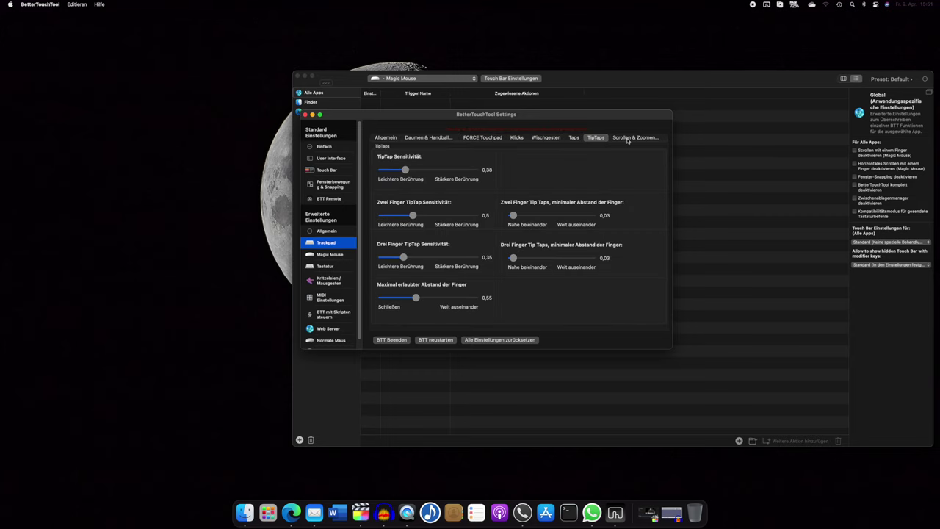
{"action": "left_click", "coordinate": [627, 138]}
Step: Look over the Tastatur and Allgemein settings, close BetterTouchTool Settings, and reposition the main window
{"action": "left_click", "coordinate": [326, 266]}
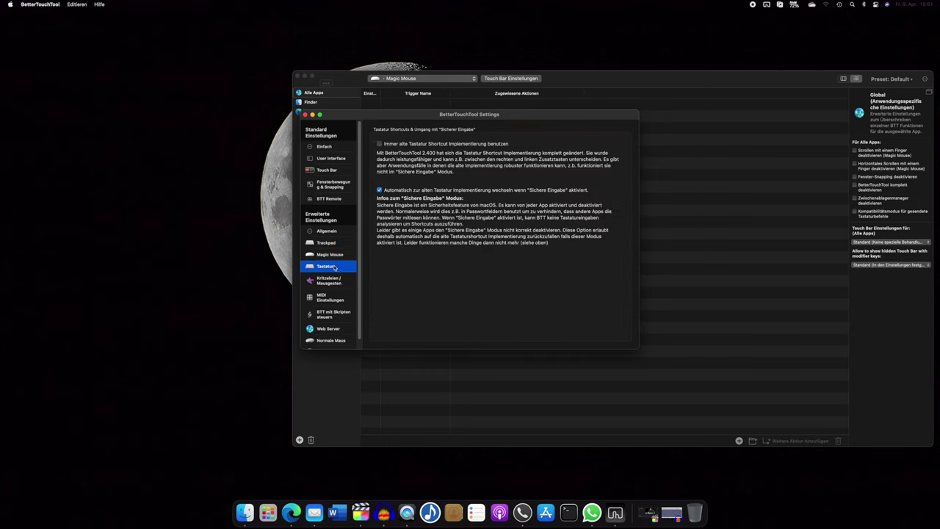
{"action": "left_click", "coordinate": [328, 232]}
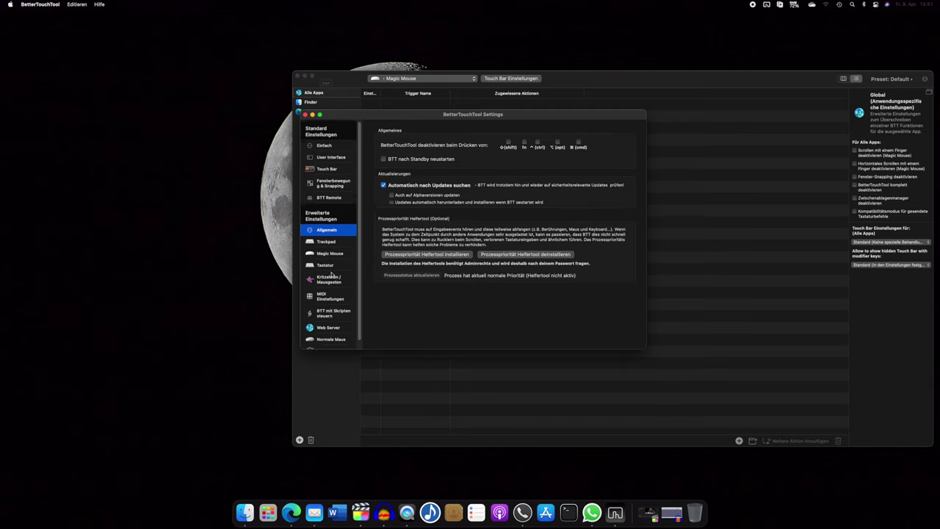
{"action": "left_click", "coordinate": [304, 115]}
{"action": "left_click_drag", "start_coordinate": [579, 82], "coordinate": [445, 60]}
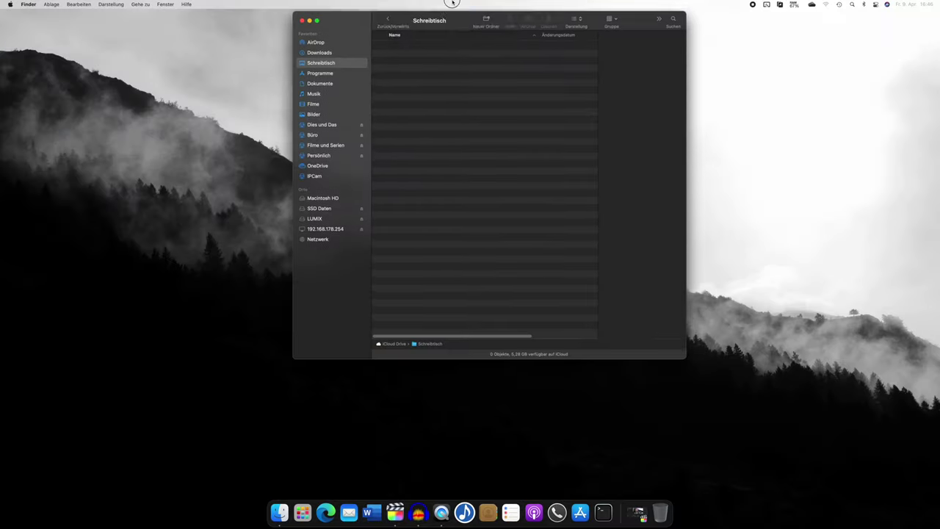
Step: Test window snapping by fitting the Finder window to the full screen, top-right quarter and right half, restoring its size after each
{"action": "key", "text": "ctrl+alt+Return"}
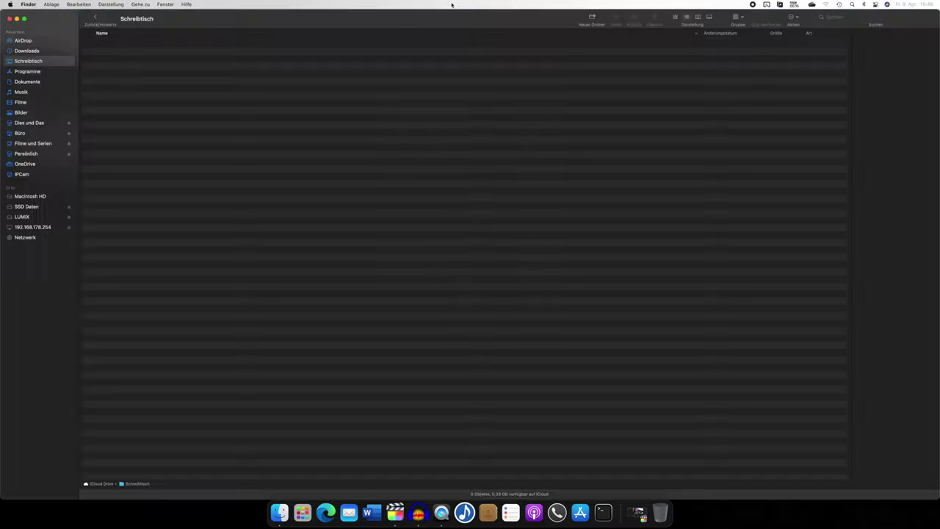
{"action": "key", "text": "ctrl+alt+BackSpace"}
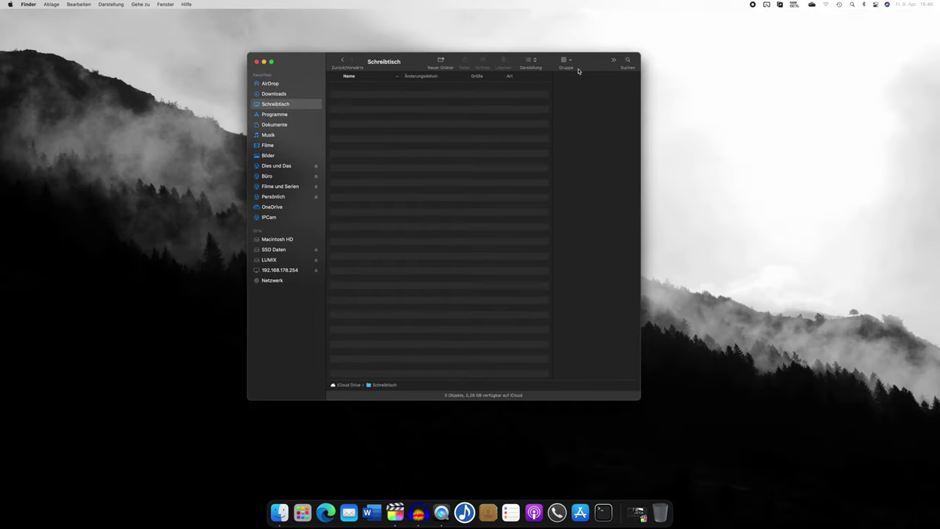
{"action": "left_click_drag", "start_coordinate": [419, 61], "coordinate": [937, 4]}
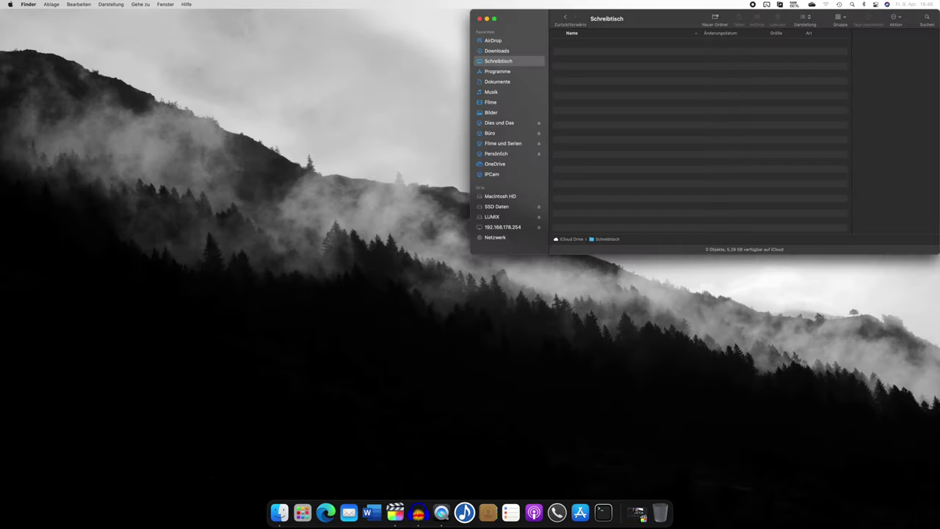
{"action": "left_click_drag", "start_coordinate": [668, 23], "coordinate": [571, 76]}
{"action": "left_click_drag", "start_coordinate": [485, 70], "coordinate": [938, 134]}
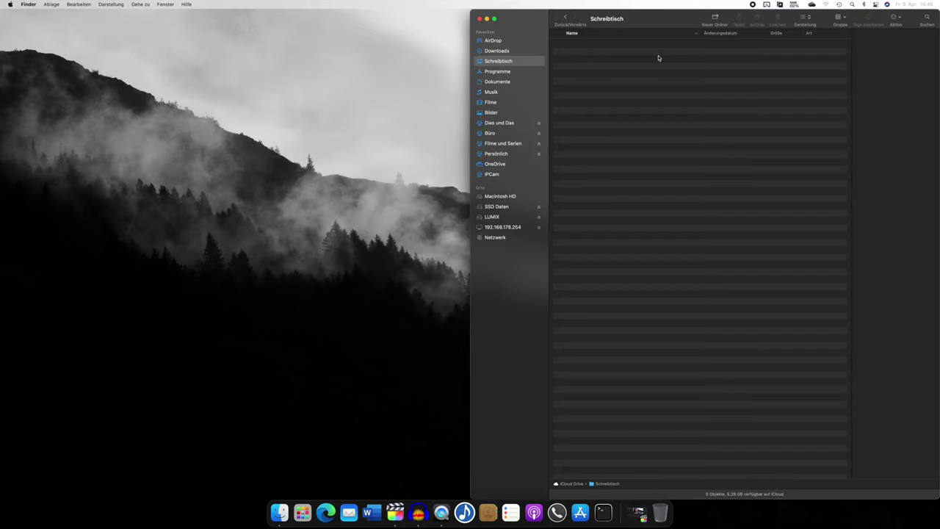
{"action": "left_click_drag", "start_coordinate": [667, 25], "coordinate": [562, 36]}
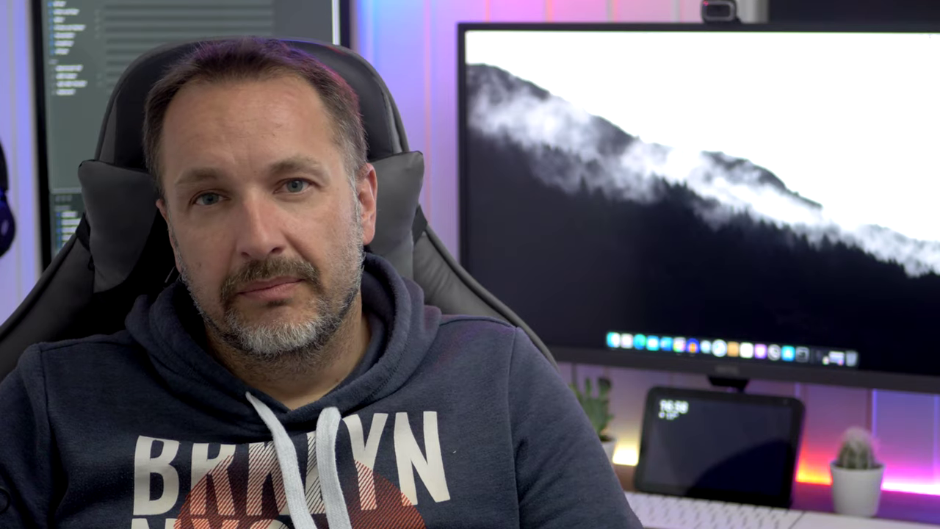